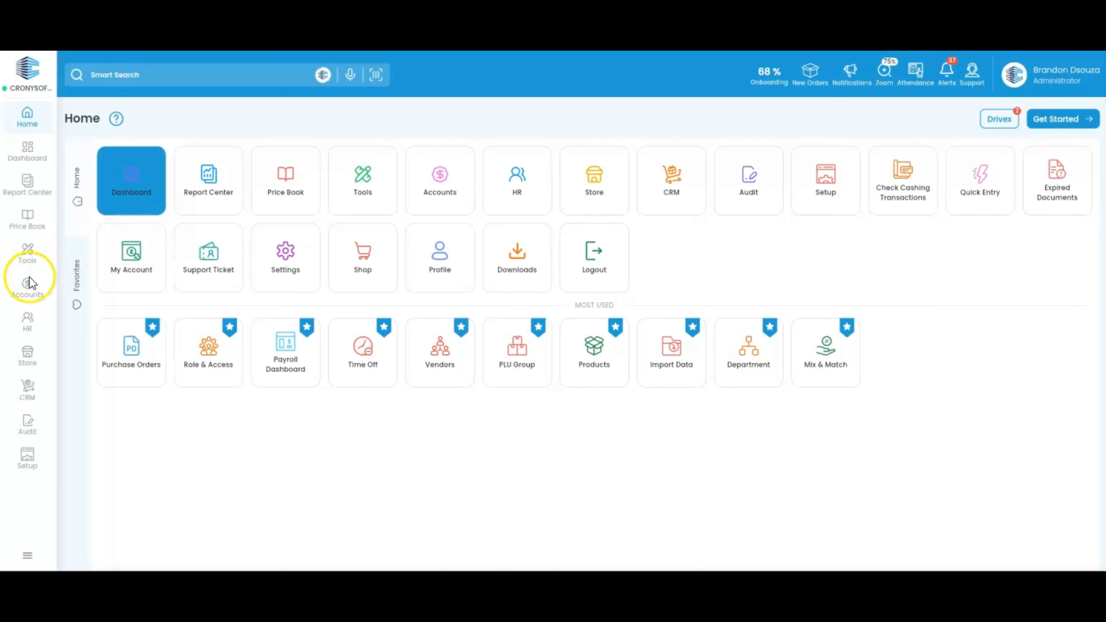
Step: Search 'Profit &' in Smart Search and open the Profit & Loss Report
{"action": "left_click", "coordinate": [24, 286]}
{"action": "scroll", "coordinate": [193, 400], "scroll_direction": "down", "scroll_amount": 3}
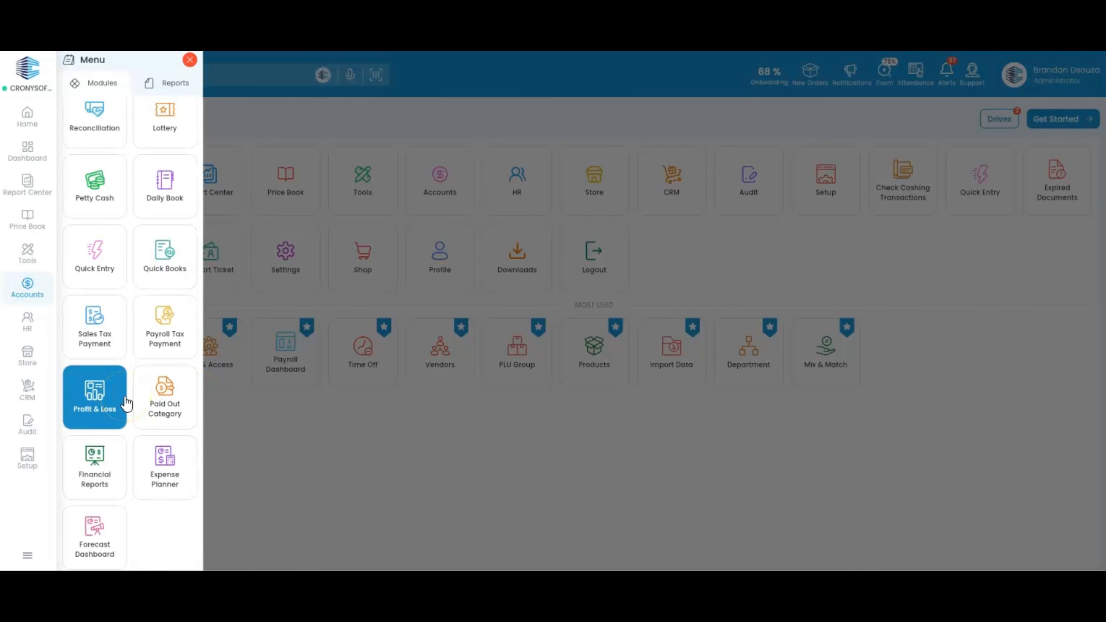
{"action": "left_click", "coordinate": [276, 116]}
{"action": "left_click", "coordinate": [207, 73]}
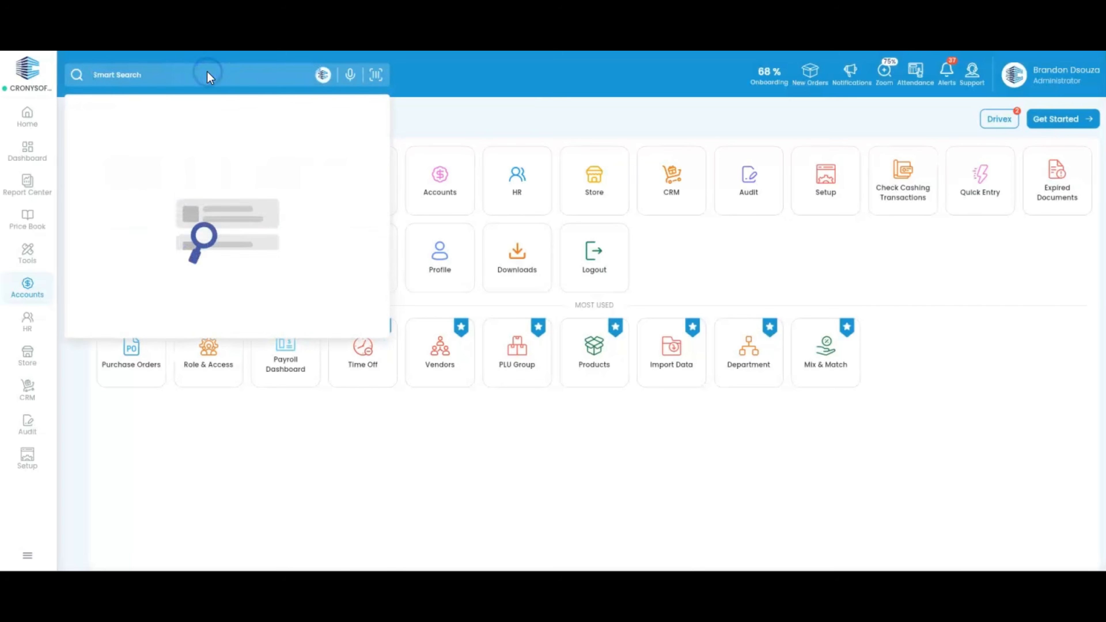
{"action": "type", "text": "Profit"}
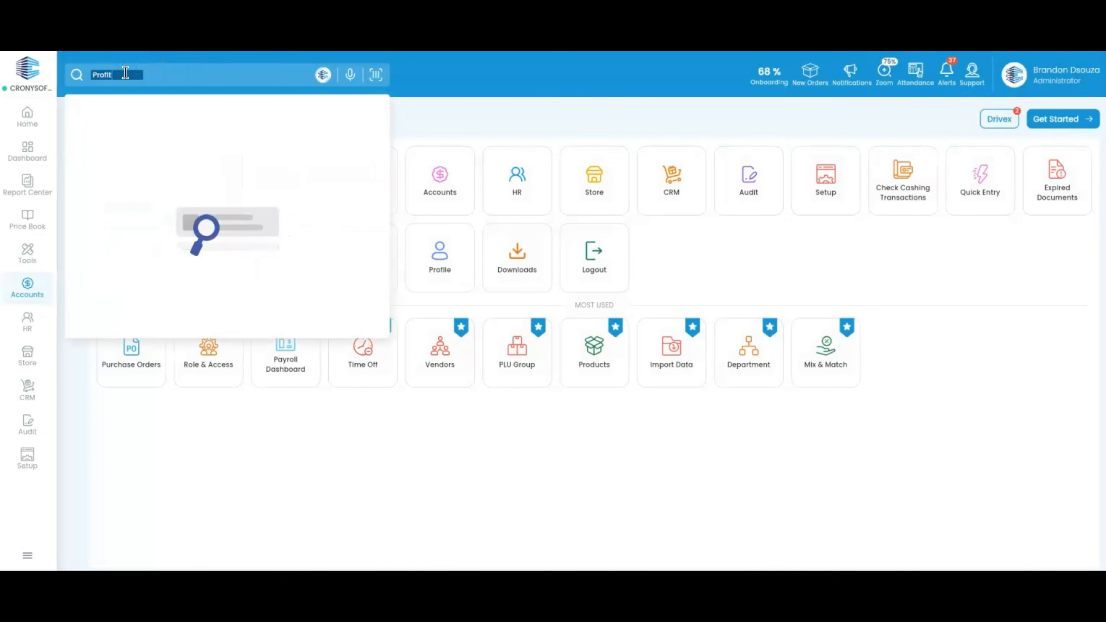
{"action": "type", "text": " &"}
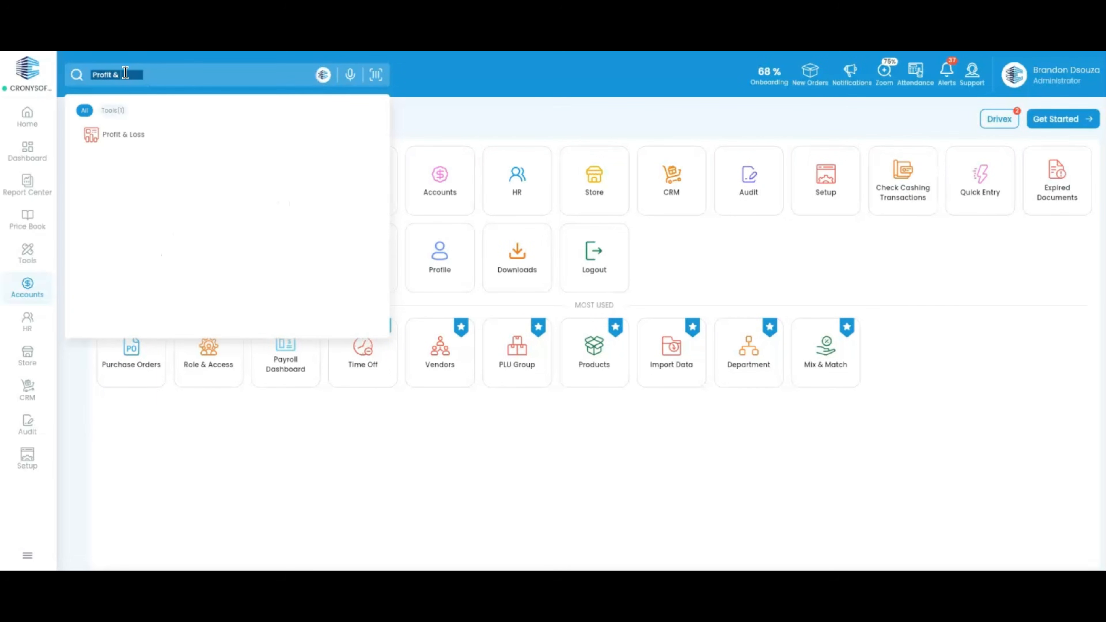
{"action": "left_click", "coordinate": [150, 135]}
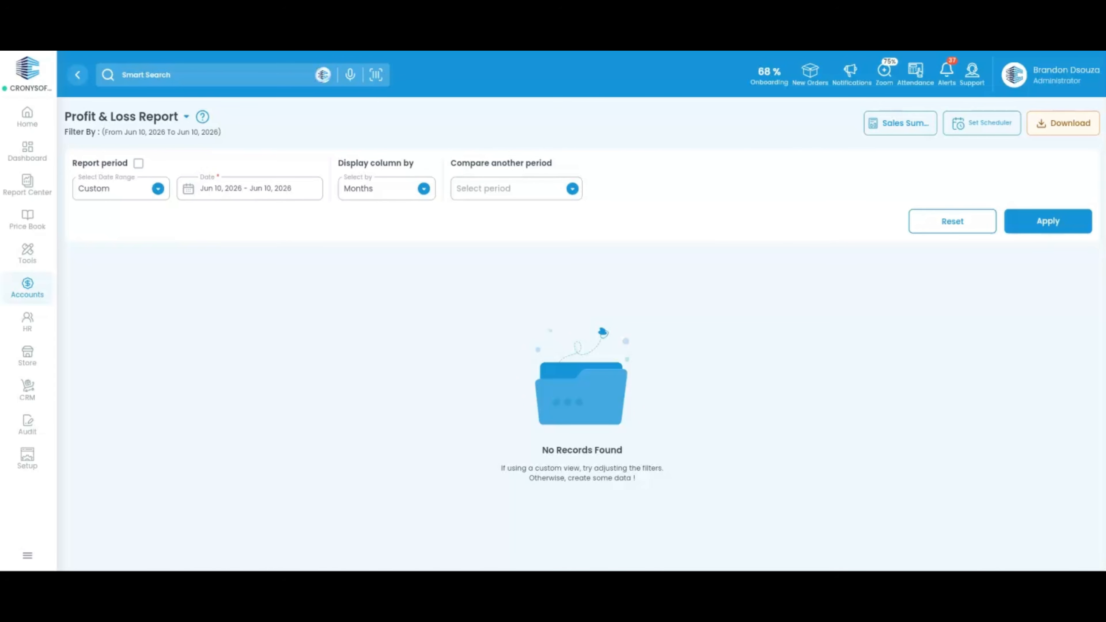
Step: Set the report date range to This Year (Jan 1 – Jun 10, 2026) and apply it
{"action": "left_click", "coordinate": [141, 193]}
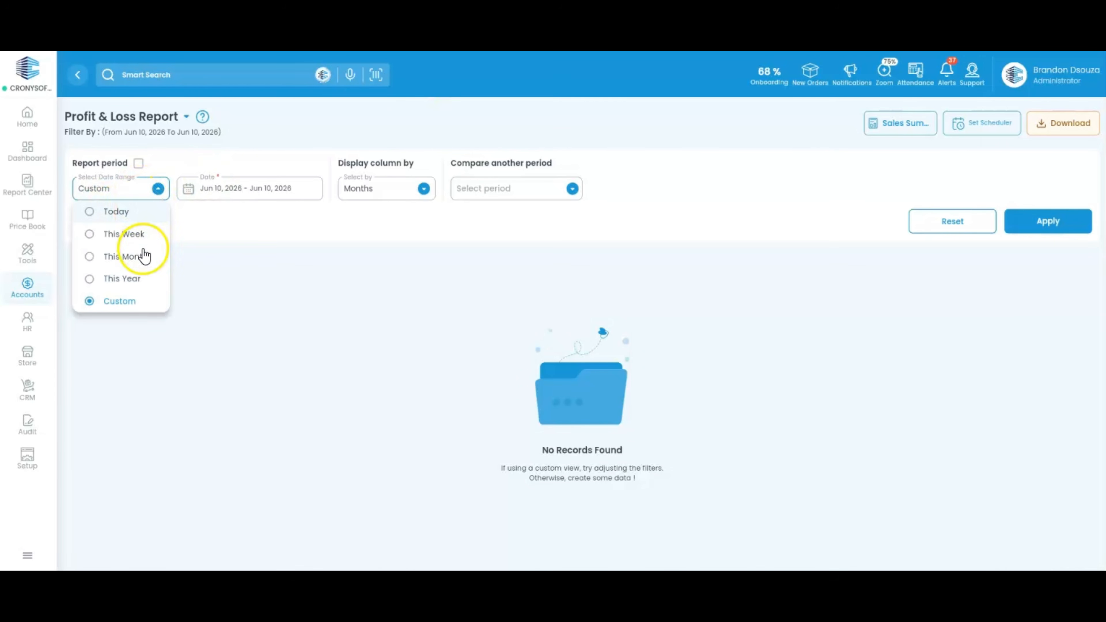
{"action": "left_click", "coordinate": [135, 282]}
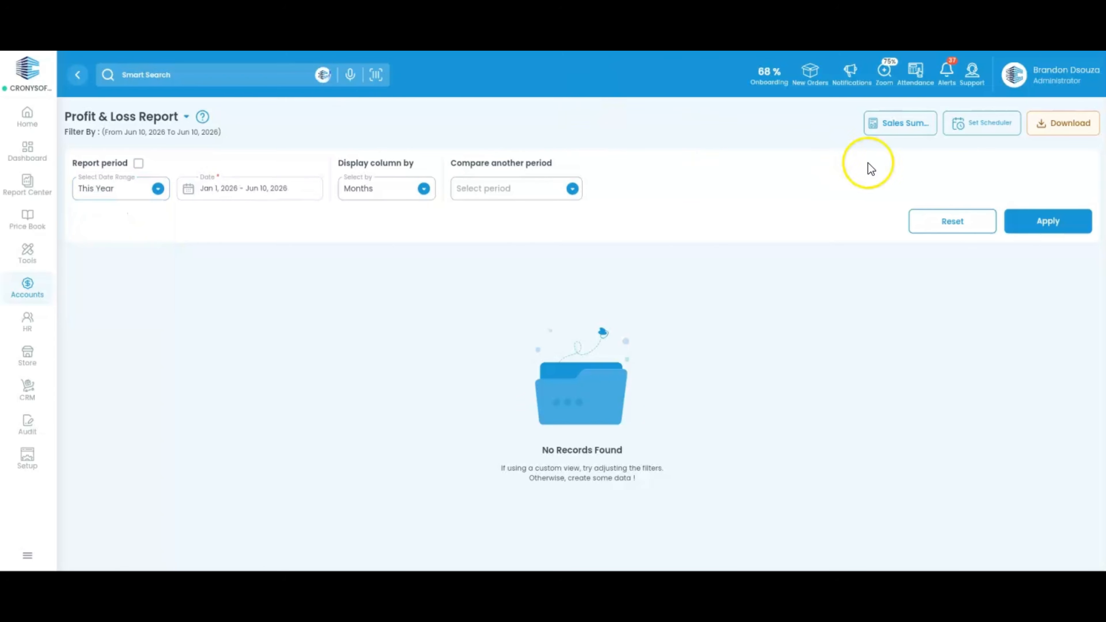
{"action": "left_click", "coordinate": [1068, 231]}
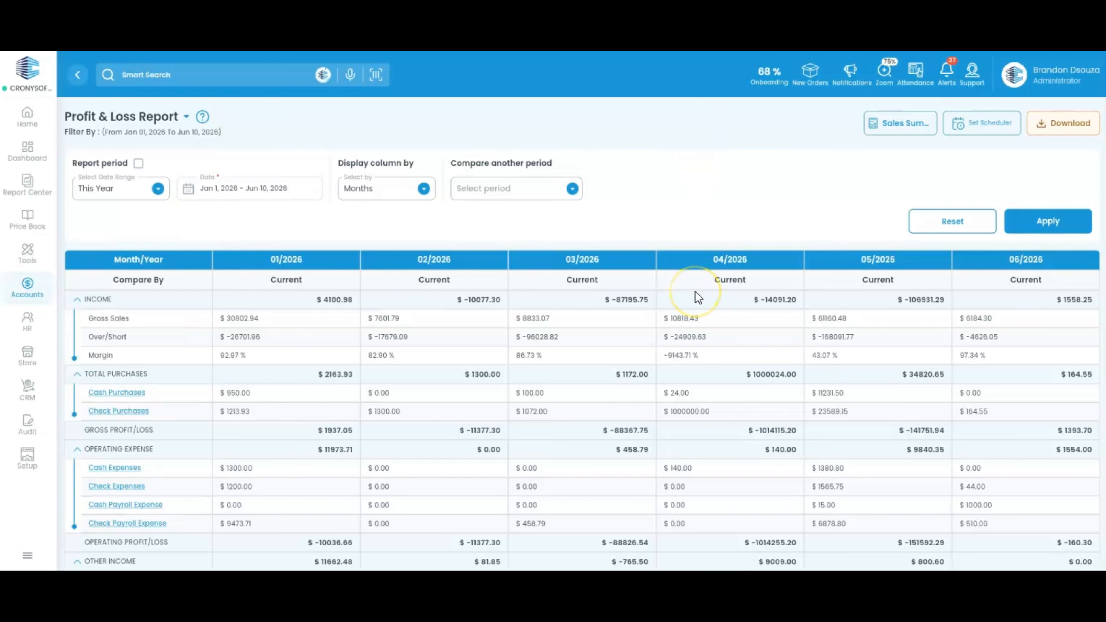
{"action": "scroll", "coordinate": [694, 292], "scroll_direction": "down", "scroll_amount": 3}
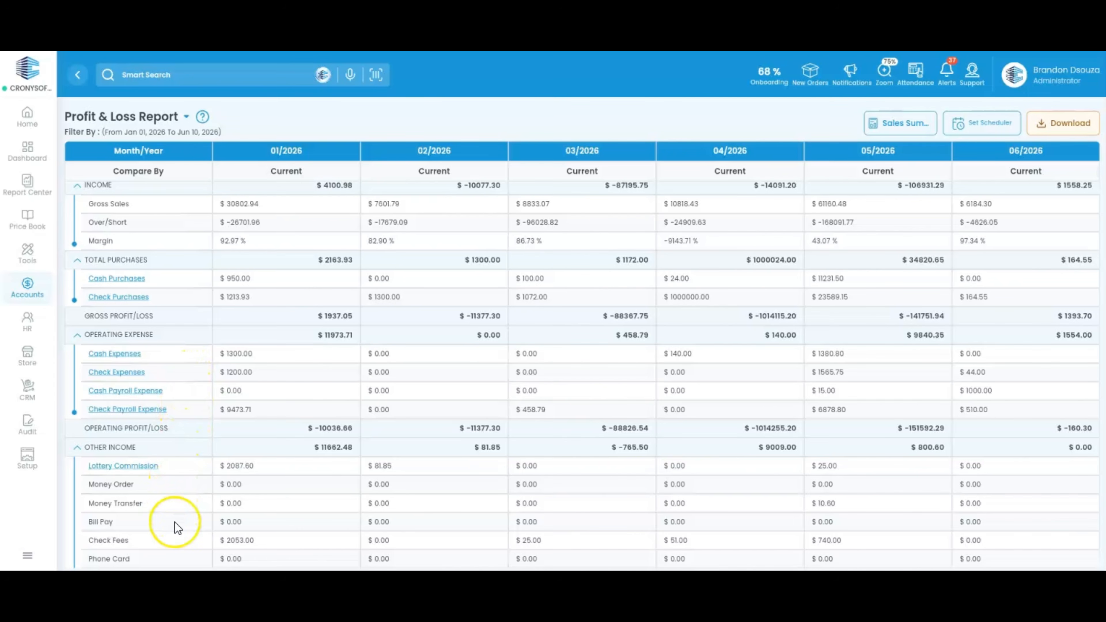
{"action": "scroll", "coordinate": [174, 523], "scroll_direction": "down", "scroll_amount": 2}
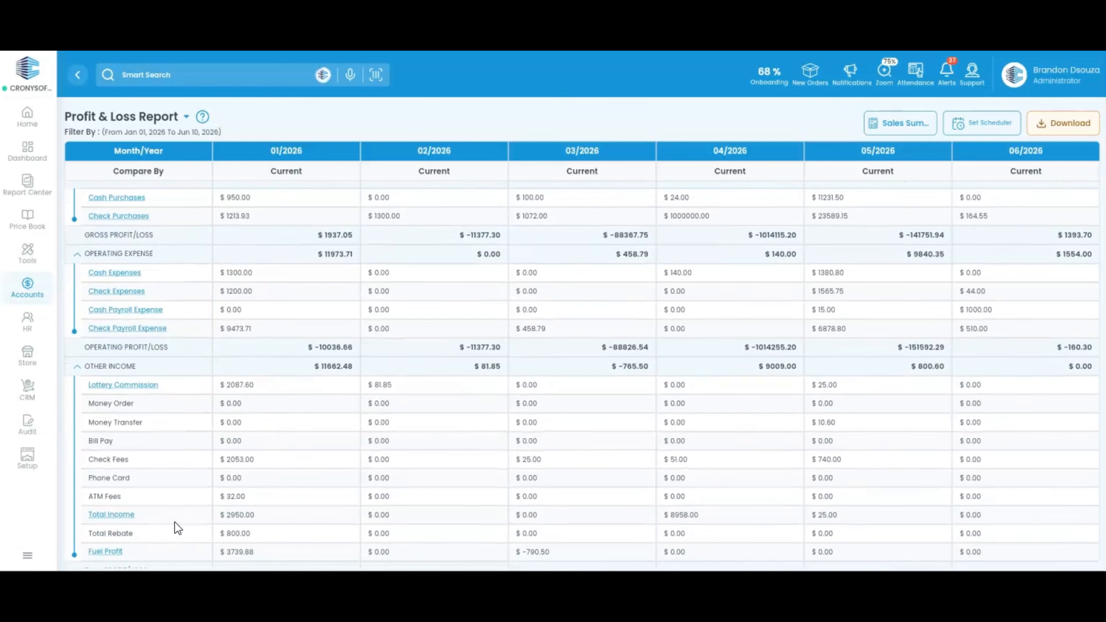
{"action": "scroll", "coordinate": [174, 522], "scroll_direction": "down", "scroll_amount": 6}
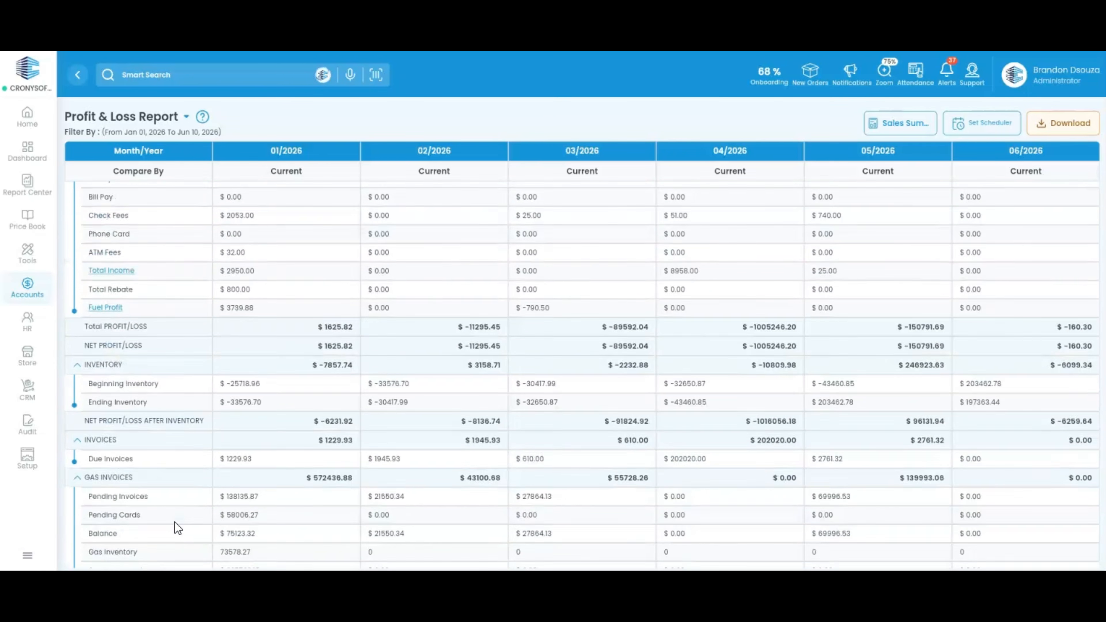
{"action": "scroll", "coordinate": [175, 523], "scroll_direction": "down", "scroll_amount": 2}
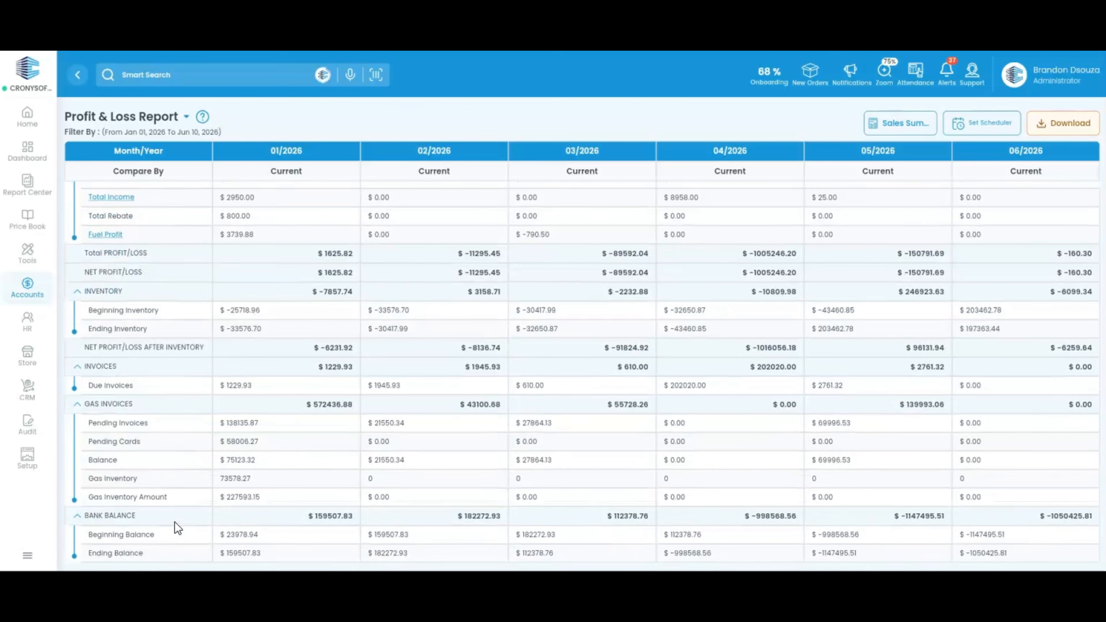
{"action": "scroll", "coordinate": [174, 522], "scroll_direction": "up", "scroll_amount": 11}
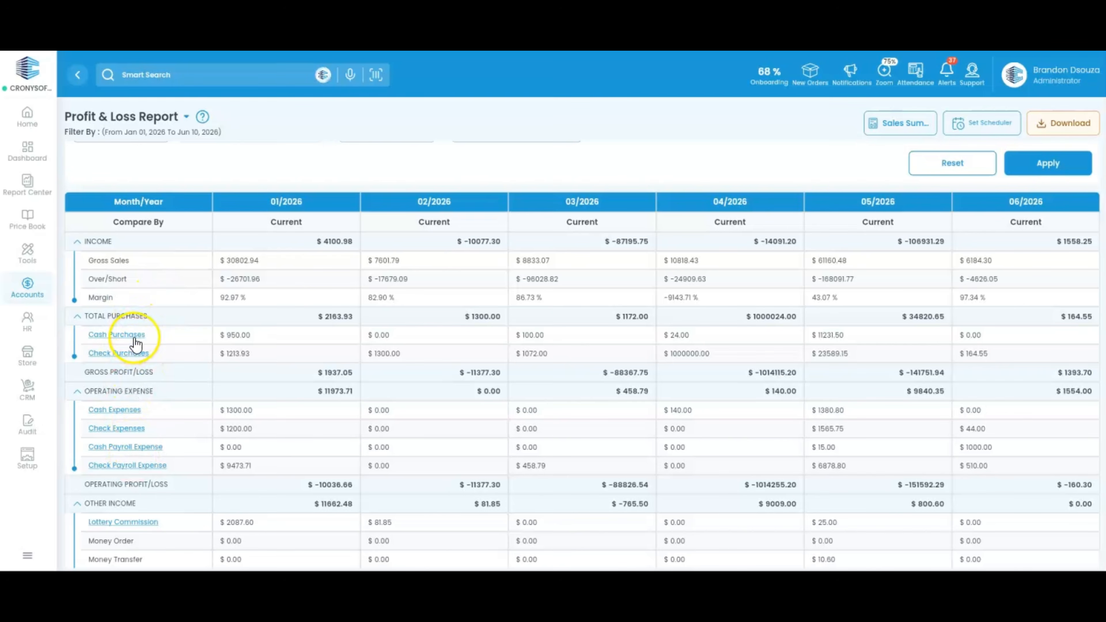
{"action": "left_click", "coordinate": [134, 336]}
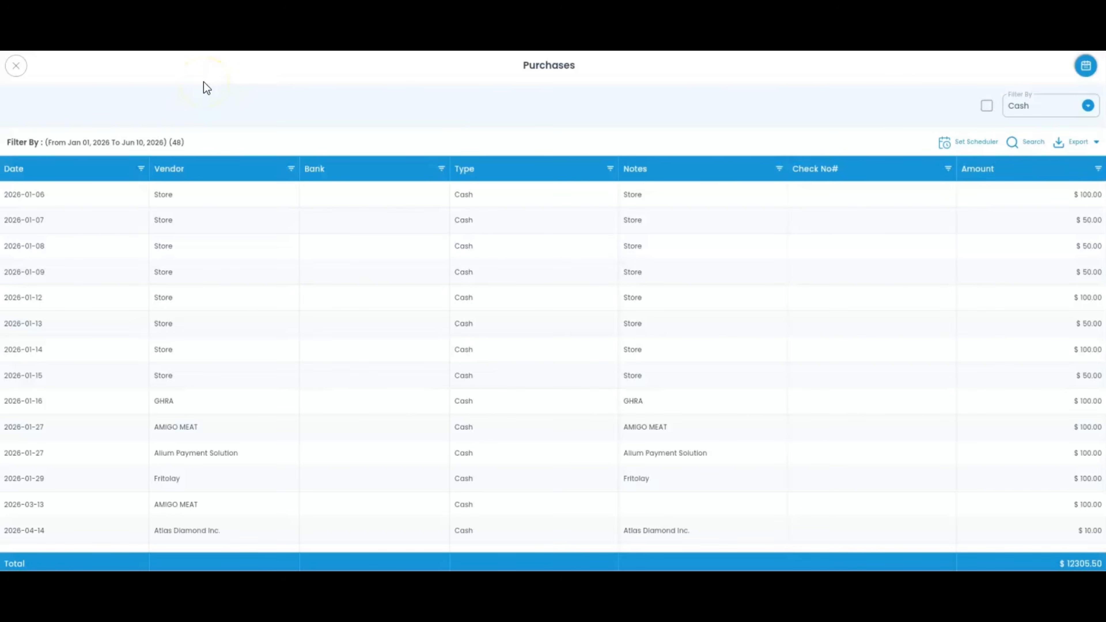
{"action": "scroll", "coordinate": [823, 266], "scroll_direction": "down", "scroll_amount": 5}
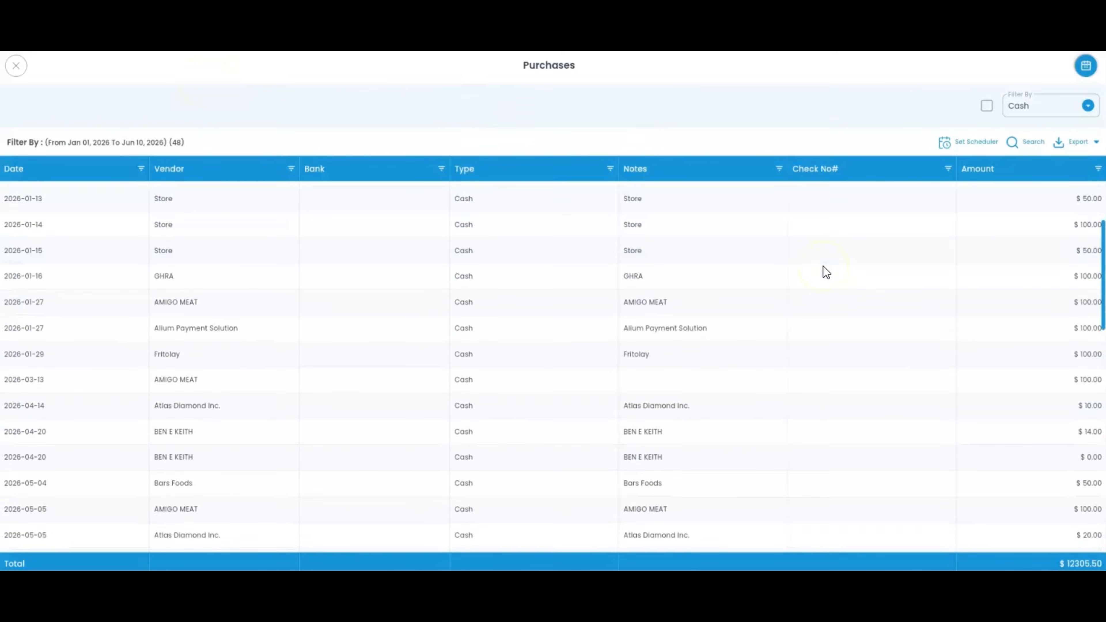
{"action": "scroll", "coordinate": [822, 266], "scroll_direction": "up", "scroll_amount": 5}
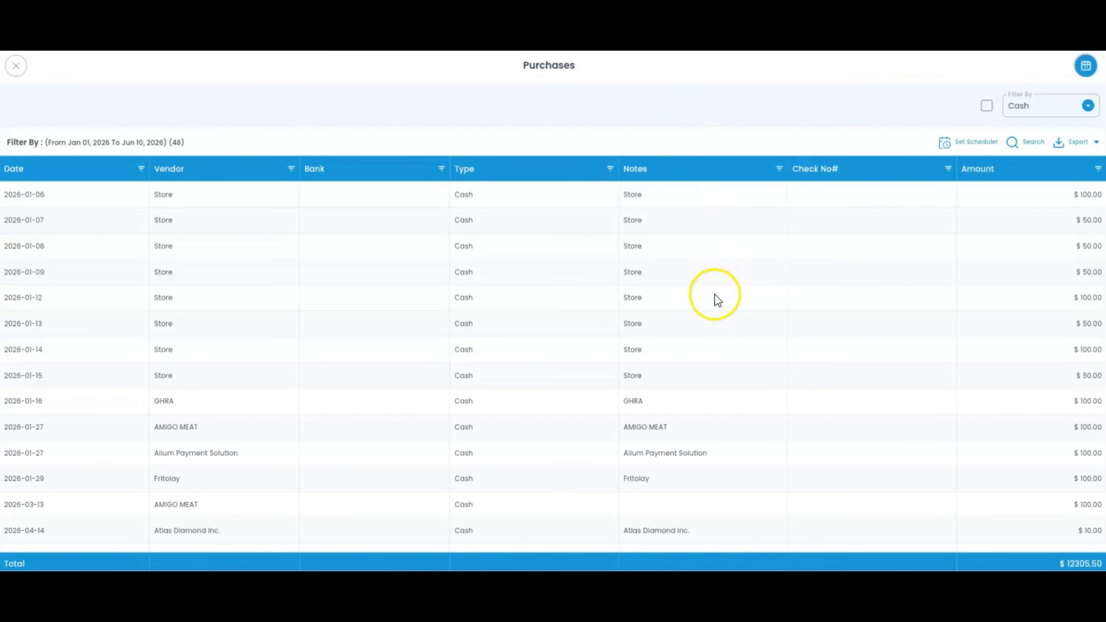
{"action": "scroll", "coordinate": [713, 312], "scroll_direction": "down", "scroll_amount": 3}
{"action": "scroll", "coordinate": [713, 312], "scroll_direction": "up", "scroll_amount": 3}
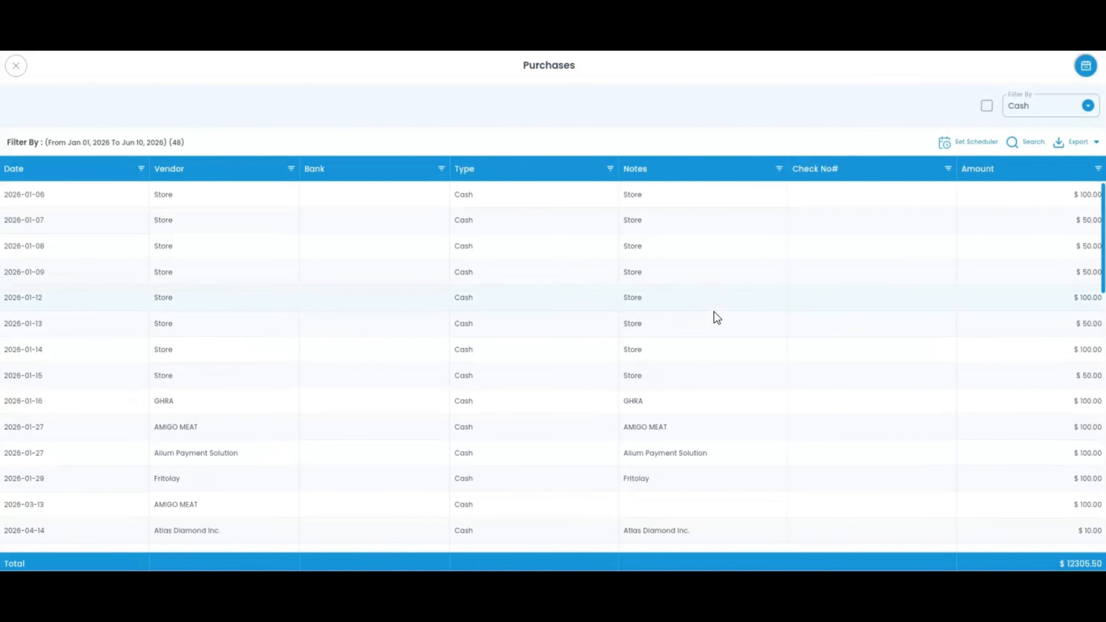
{"action": "left_click", "coordinate": [18, 68]}
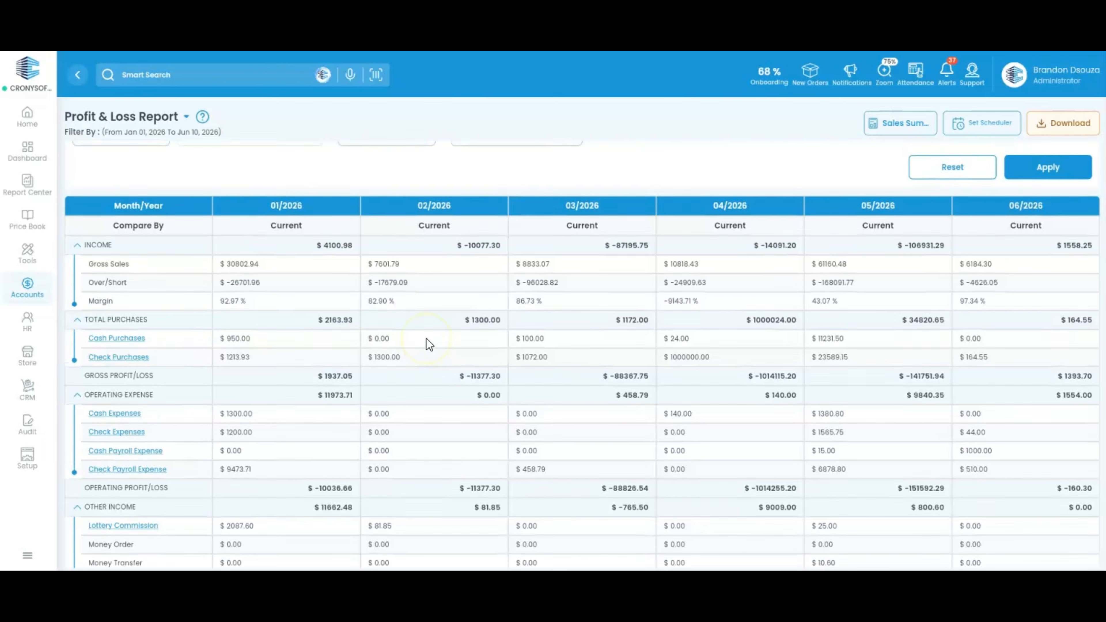
Step: Download the monthly Profit & Loss Report as a file
{"action": "scroll", "coordinate": [426, 339], "scroll_direction": "up", "scroll_amount": 1}
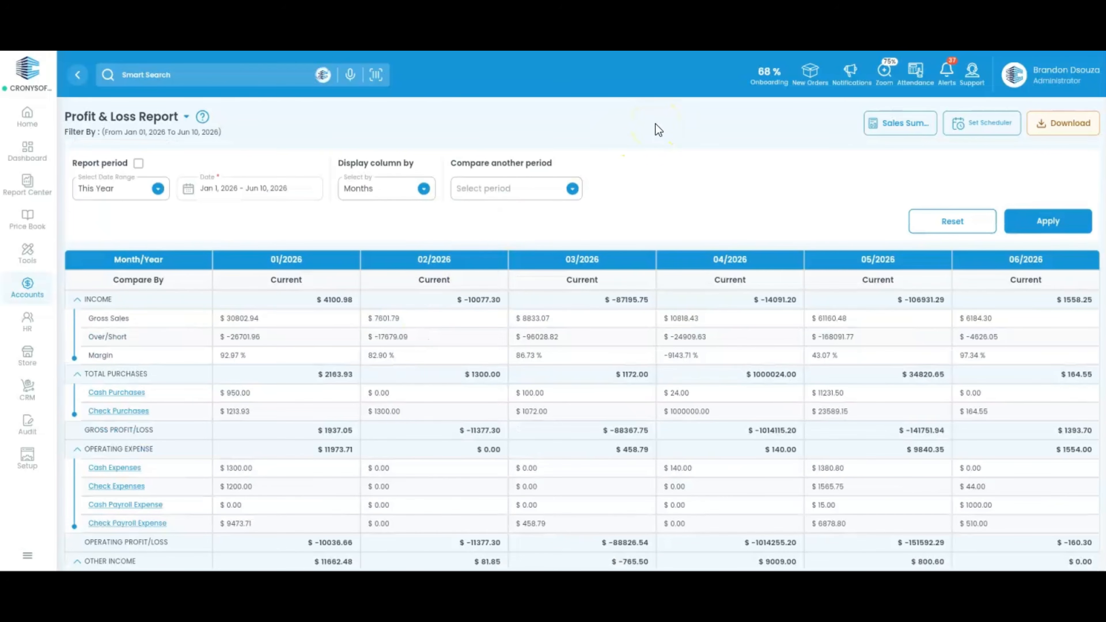
{"action": "left_click", "coordinate": [1068, 128]}
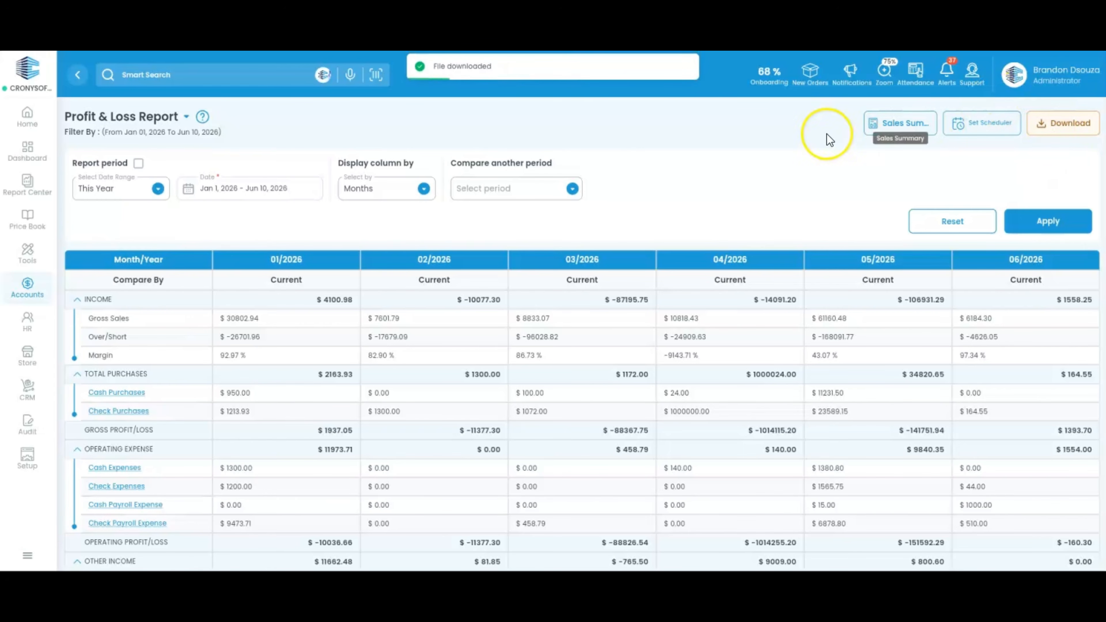
{"action": "left_click", "coordinate": [904, 133]}
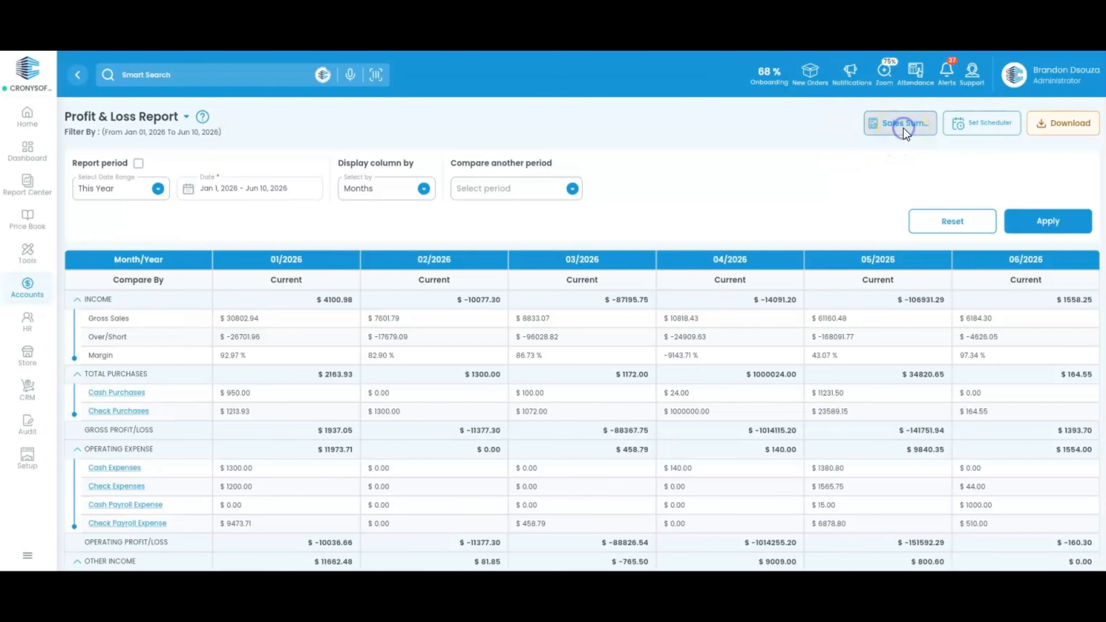
Step: View the Sales Summary Report, checking the Sales Graph 'Select by' choices without changing them
{"action": "left_click", "coordinate": [847, 104]}
{"action": "left_click", "coordinate": [1003, 97]}
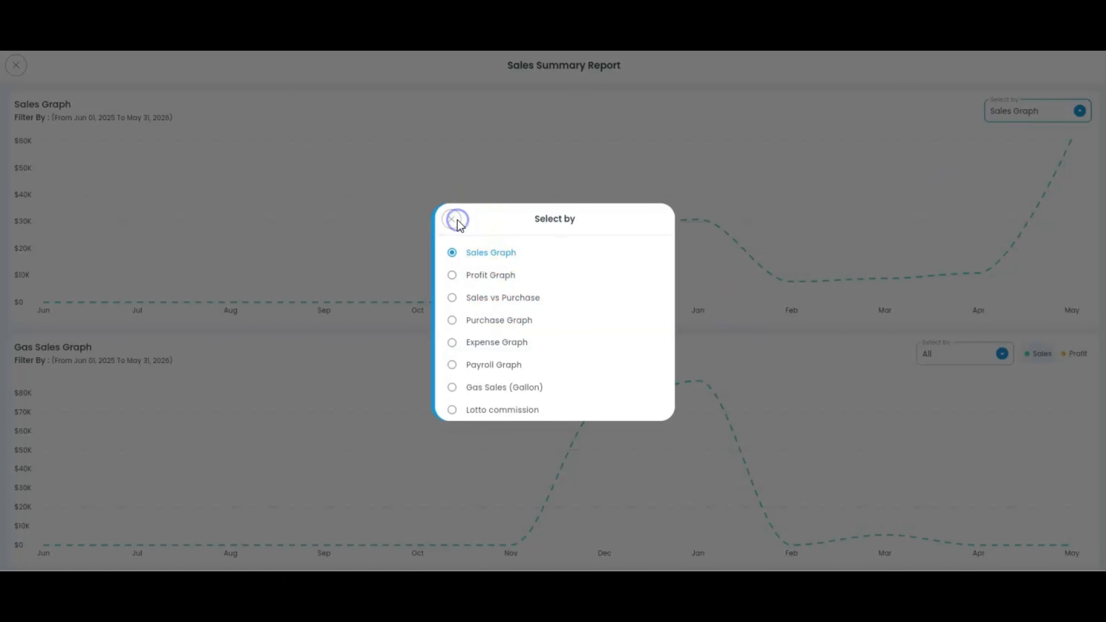
{"action": "left_click", "coordinate": [457, 221]}
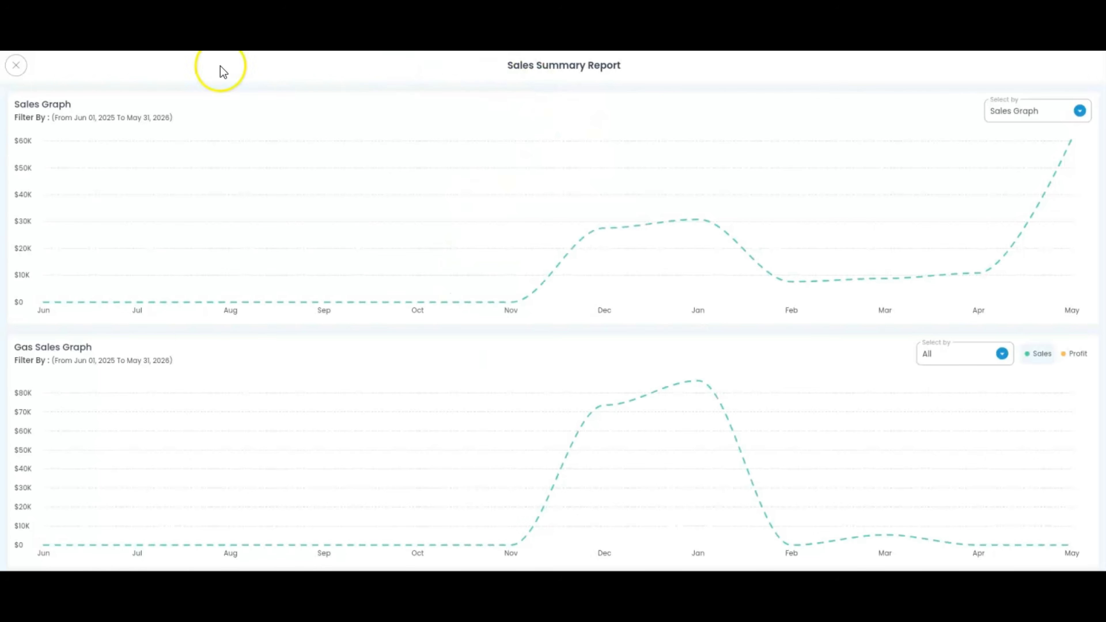
Step: Close Sales Summary and show the Display column by options (Days, Weeks, Months, Quarters, Years)
{"action": "left_click", "coordinate": [17, 65]}
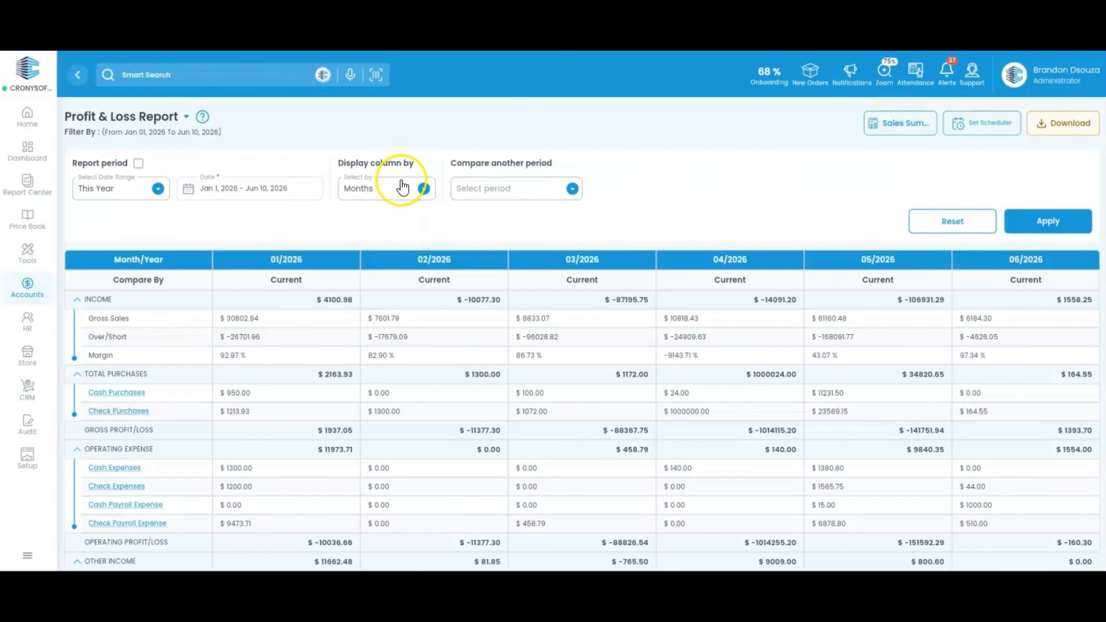
{"action": "left_click", "coordinate": [406, 182]}
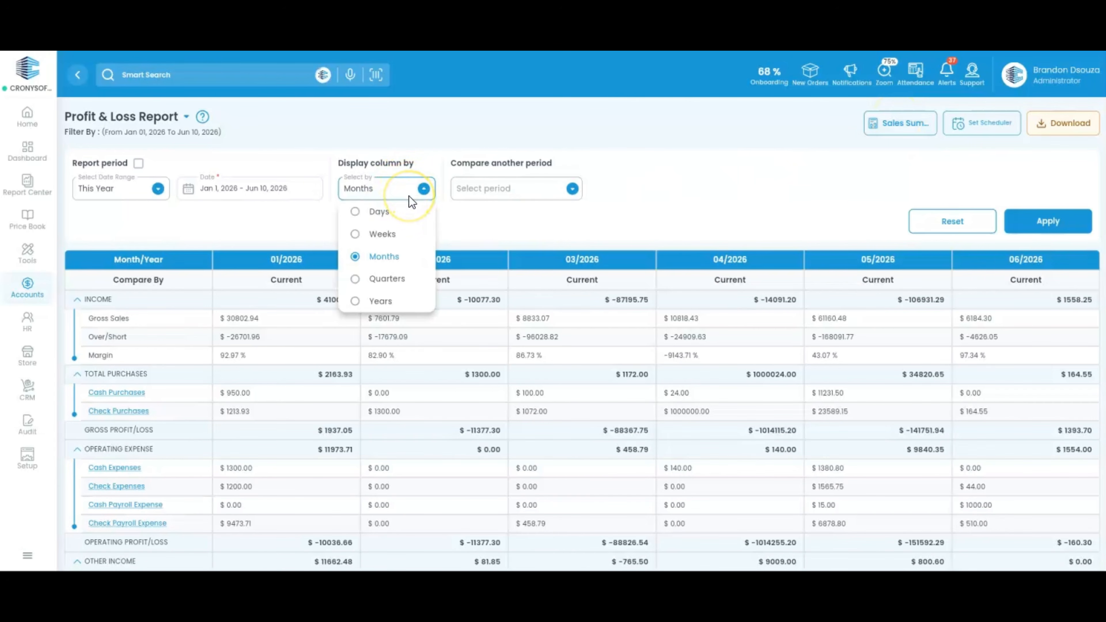
Step: Add a Previous year (PY) comparison to the monthly Profit & Loss report and apply it
{"action": "left_click", "coordinate": [462, 214]}
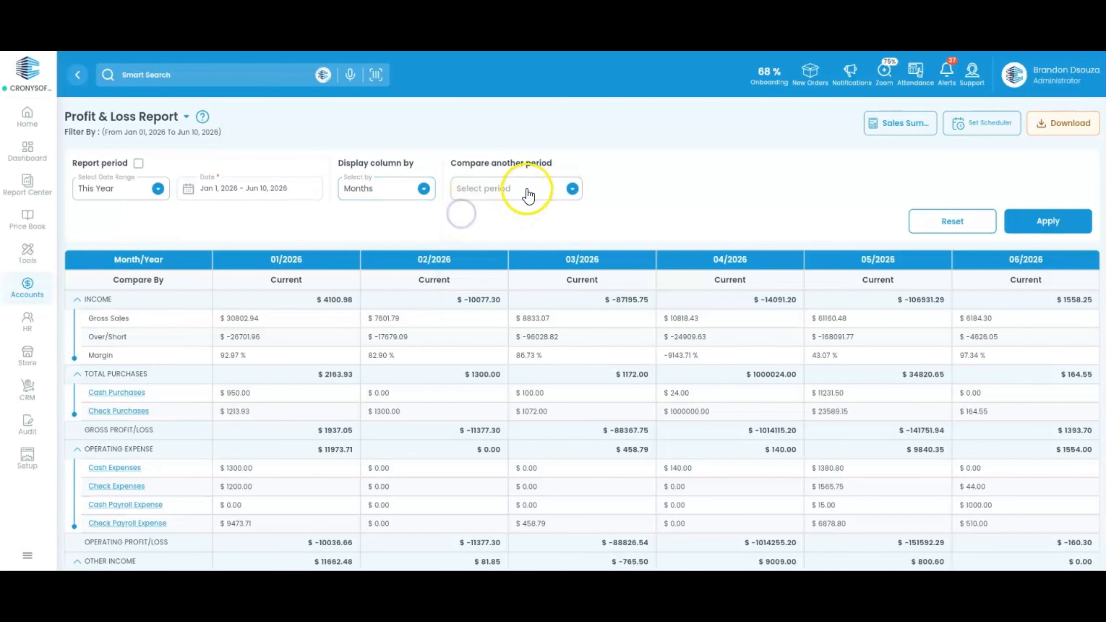
{"action": "left_click", "coordinate": [526, 191]}
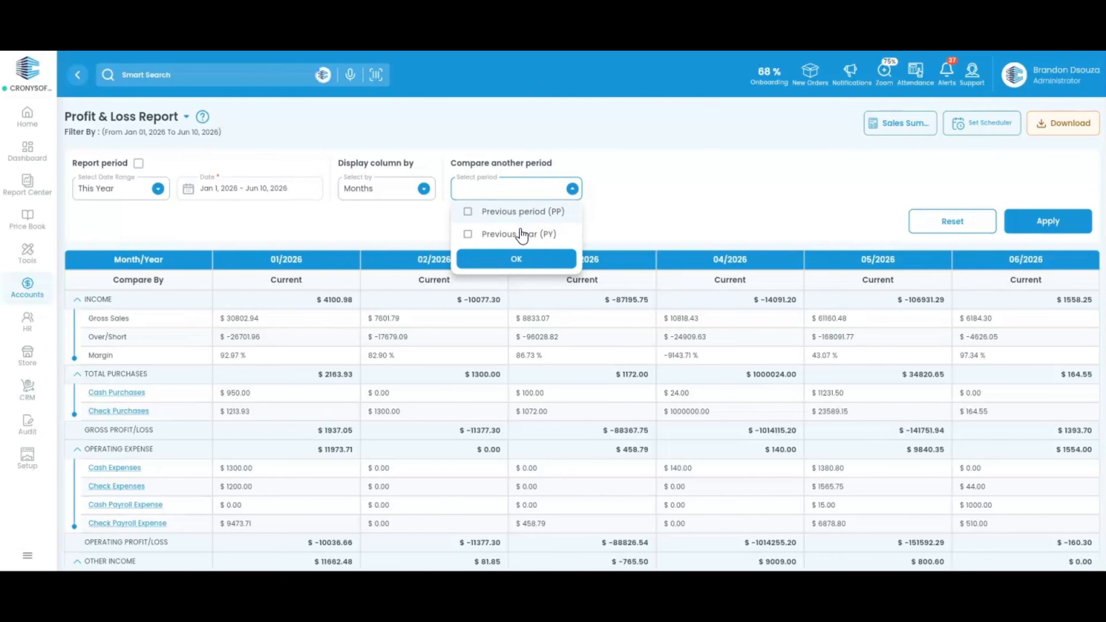
{"action": "left_click", "coordinate": [508, 236]}
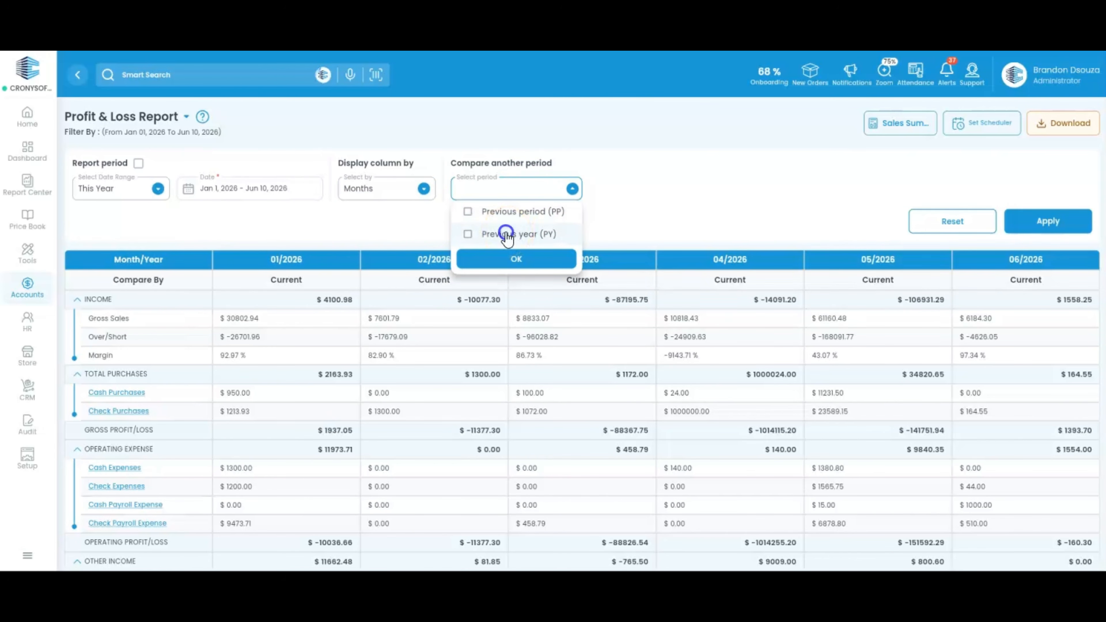
{"action": "left_click", "coordinate": [510, 259]}
{"action": "left_click", "coordinate": [1048, 220]}
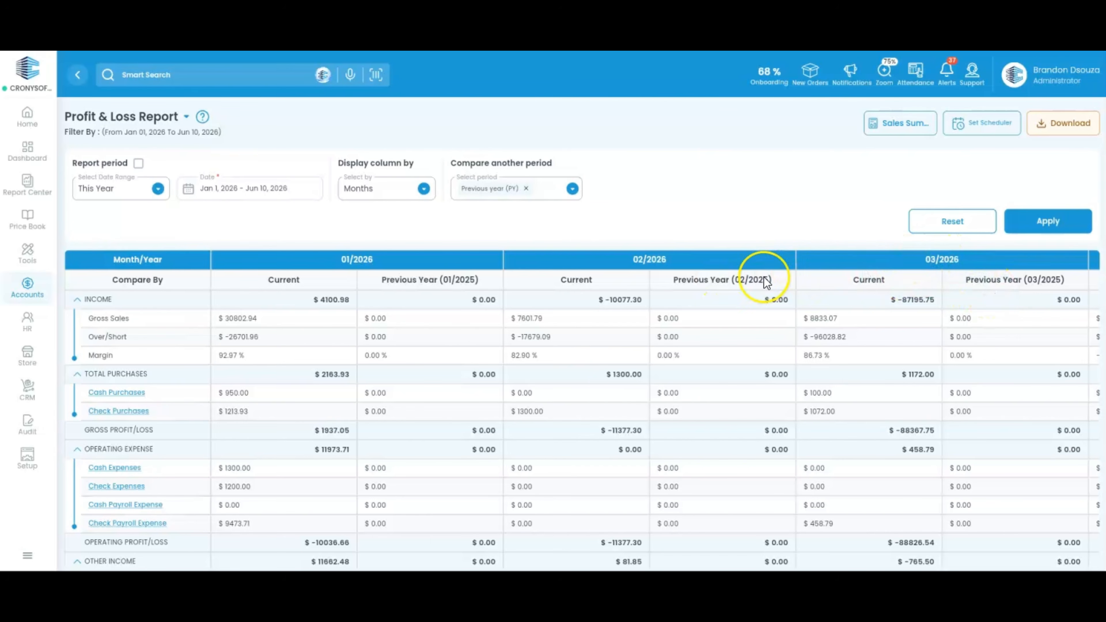
Step: Start a Set Scheduler entry with Profit & Loss chosen as the report via a 'profit' search
{"action": "left_click", "coordinate": [979, 130]}
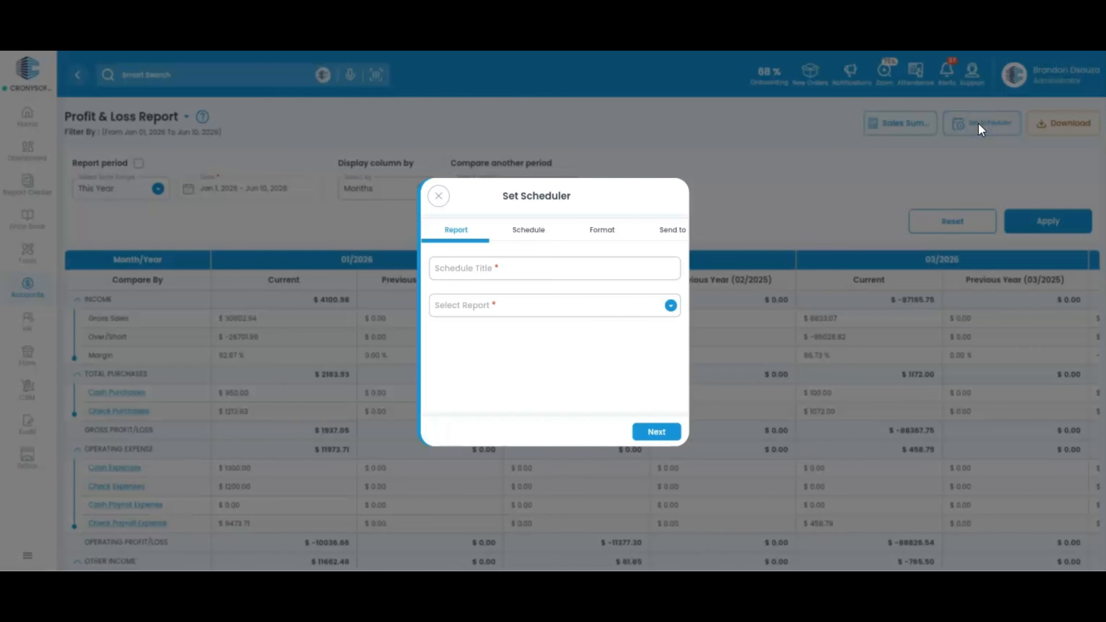
{"action": "left_click", "coordinate": [544, 268]}
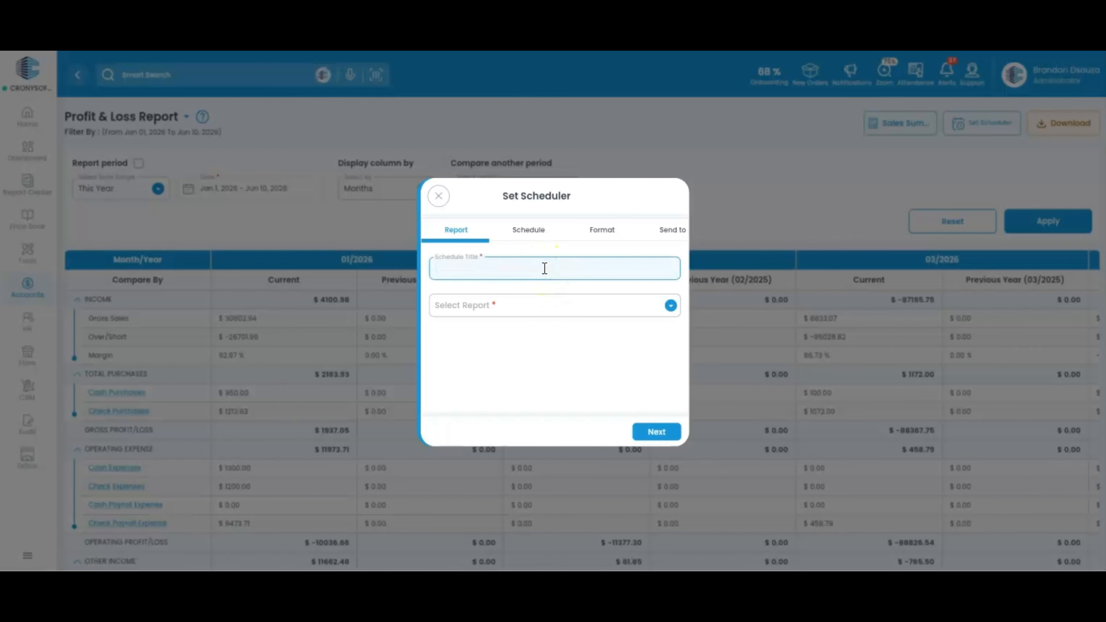
{"action": "left_click", "coordinate": [545, 307]}
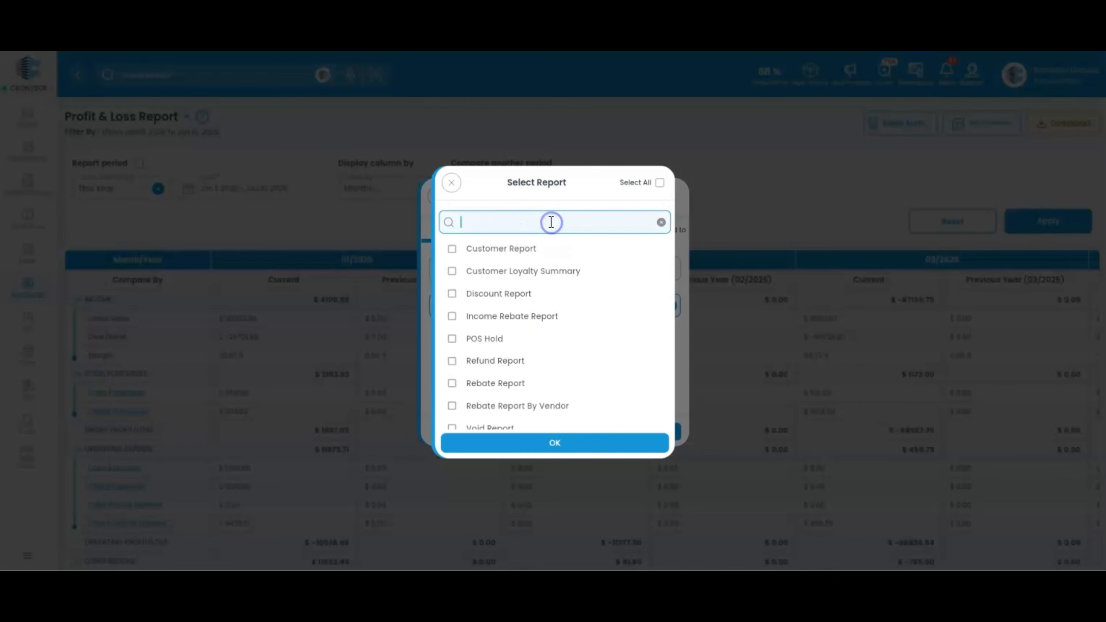
{"action": "type", "text": "profit"}
{"action": "left_click", "coordinate": [515, 249]}
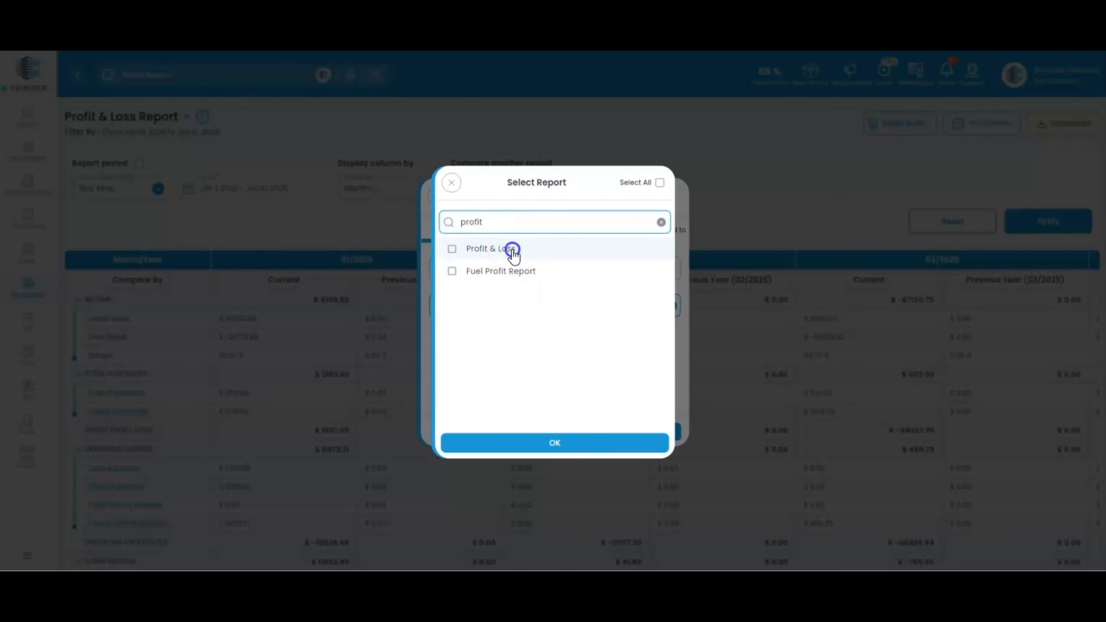
{"action": "left_click", "coordinate": [516, 250]}
{"action": "left_click", "coordinate": [539, 449]}
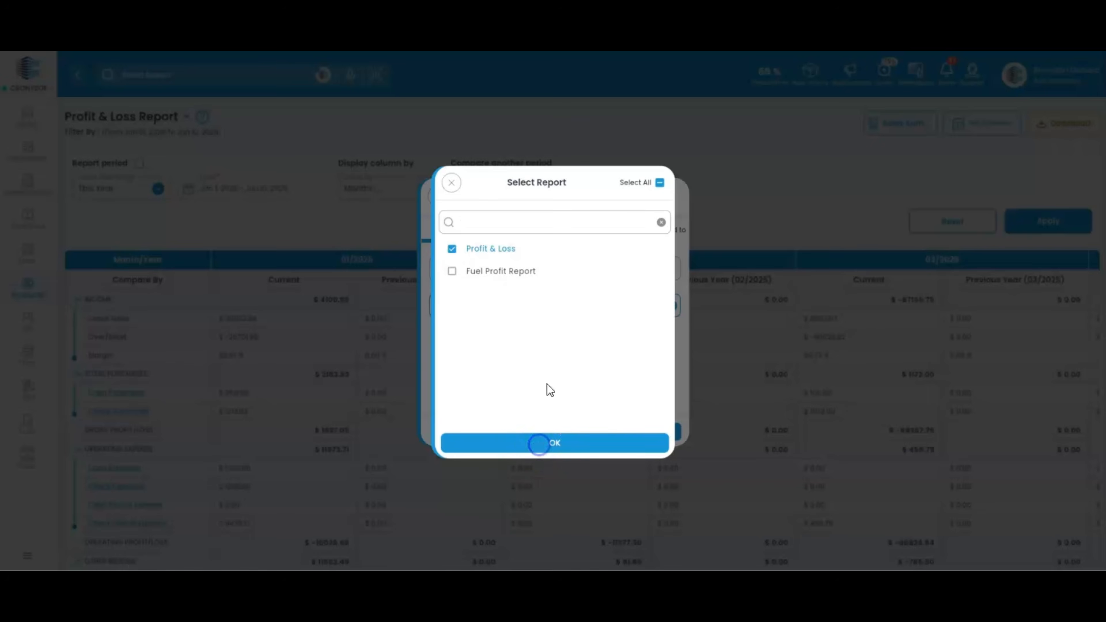
{"action": "left_click", "coordinate": [657, 433]}
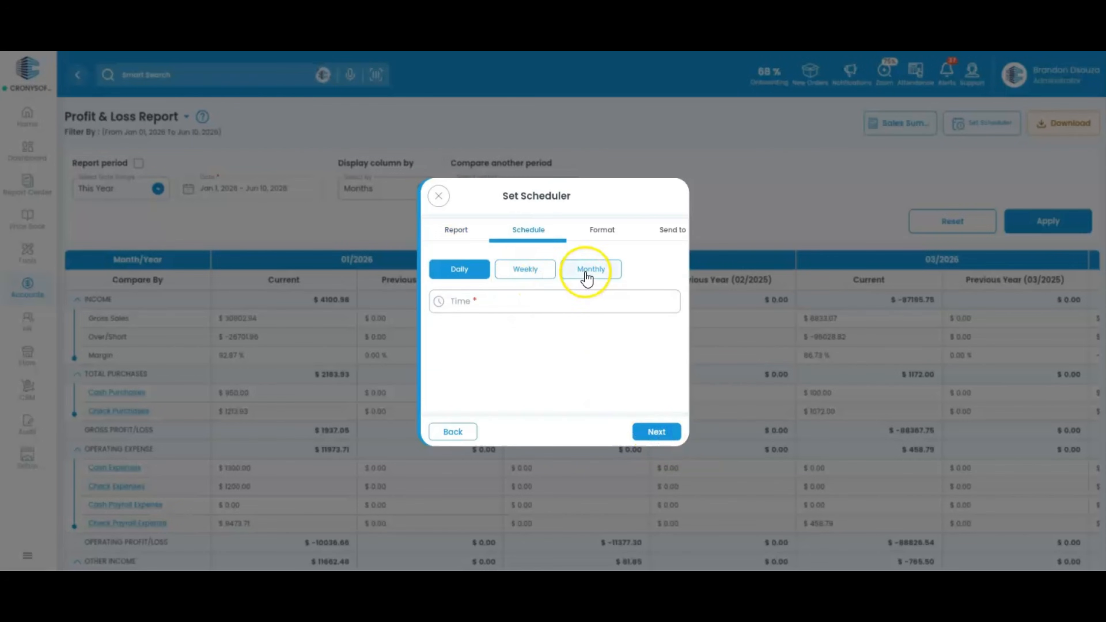
Step: Schedule the report Monthly on End of Month at 09:37 PM
{"action": "left_click", "coordinate": [583, 274]}
{"action": "left_click", "coordinate": [529, 264]}
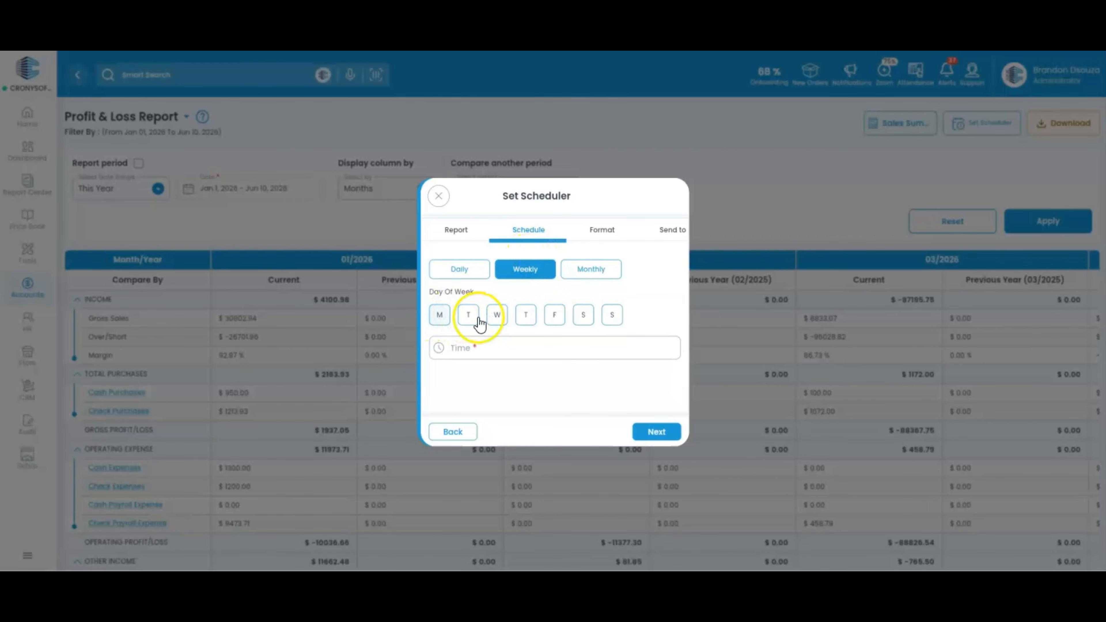
{"action": "left_click", "coordinate": [597, 271]}
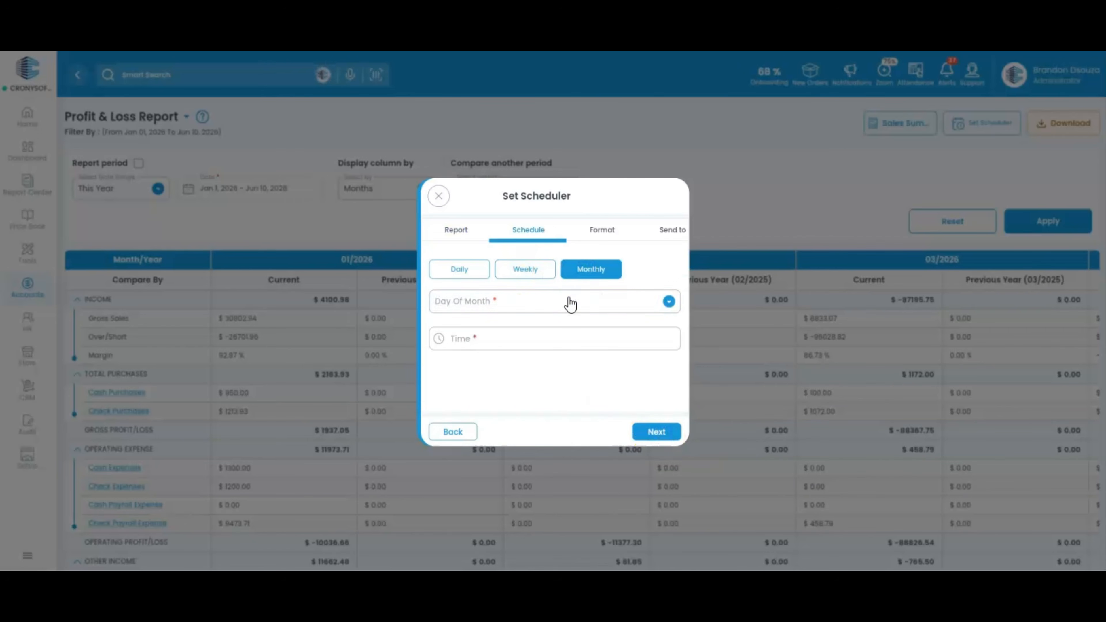
{"action": "left_click", "coordinate": [568, 301]}
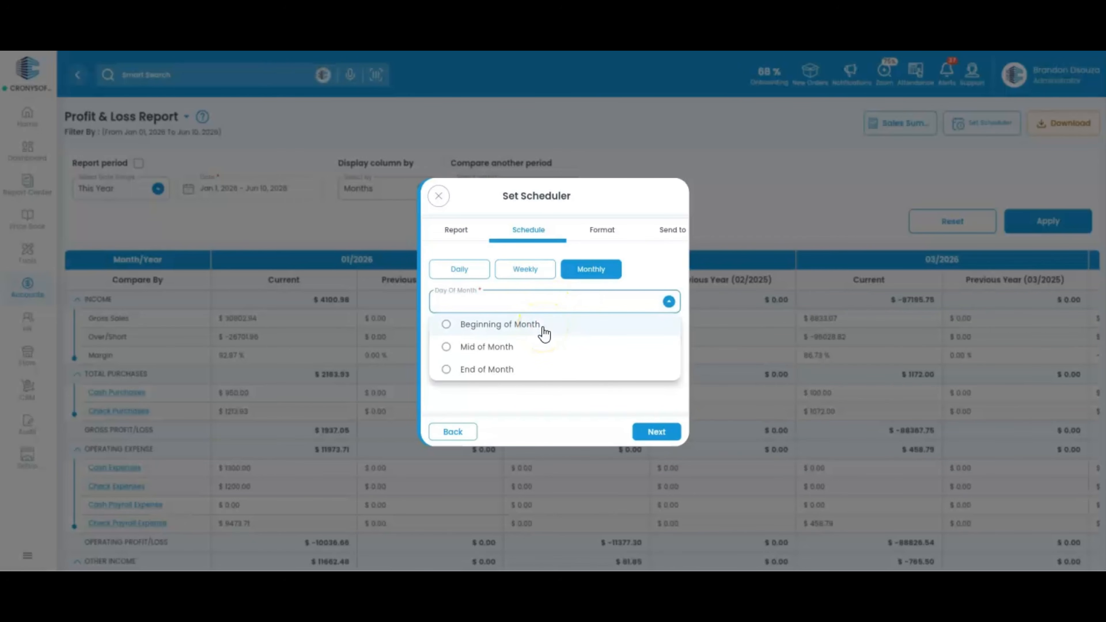
{"action": "left_click", "coordinate": [542, 374]}
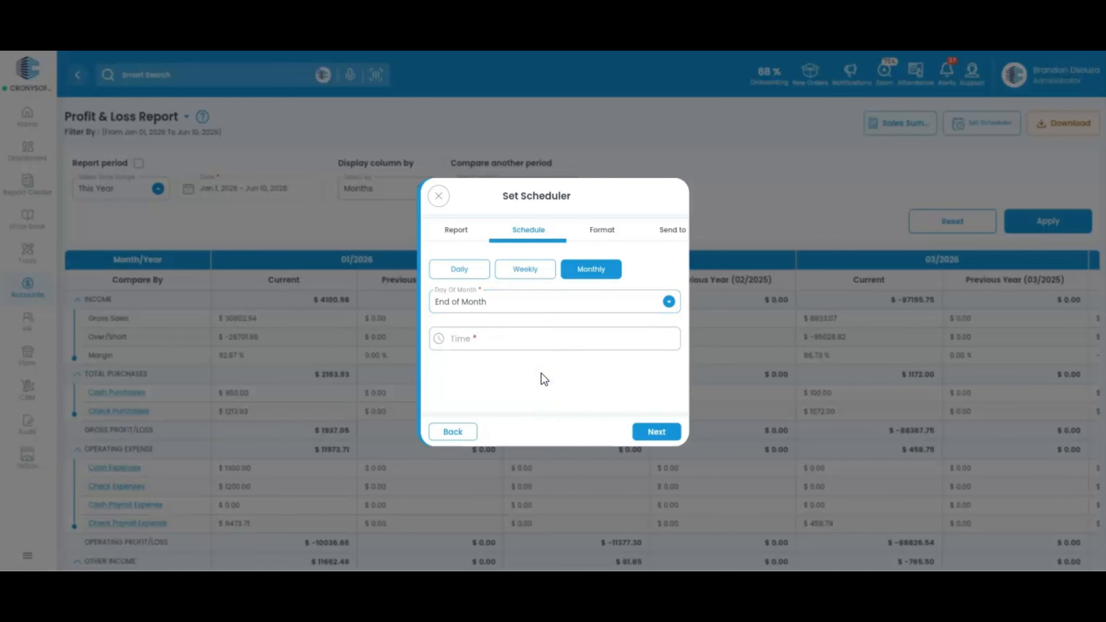
{"action": "left_click", "coordinate": [528, 343]}
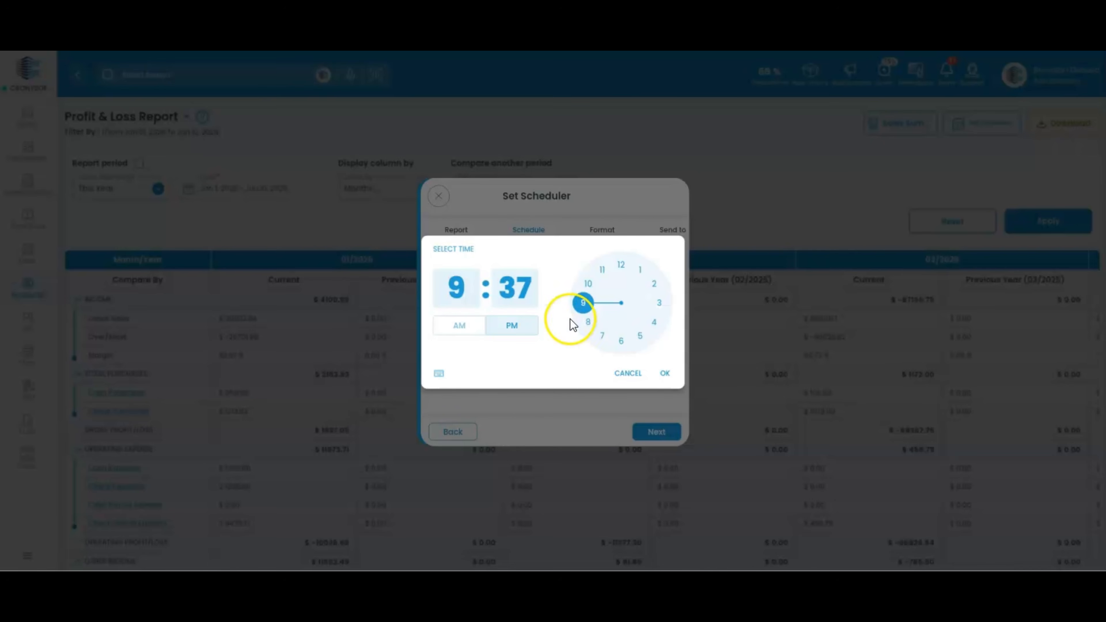
{"action": "left_click", "coordinate": [665, 373]}
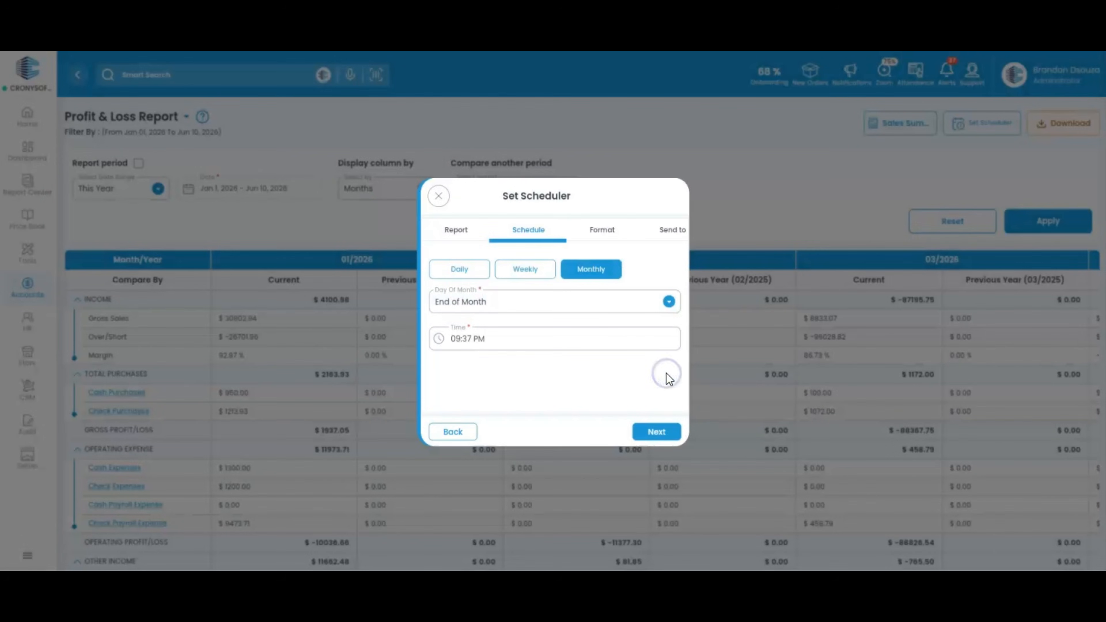
{"action": "left_click", "coordinate": [657, 433]}
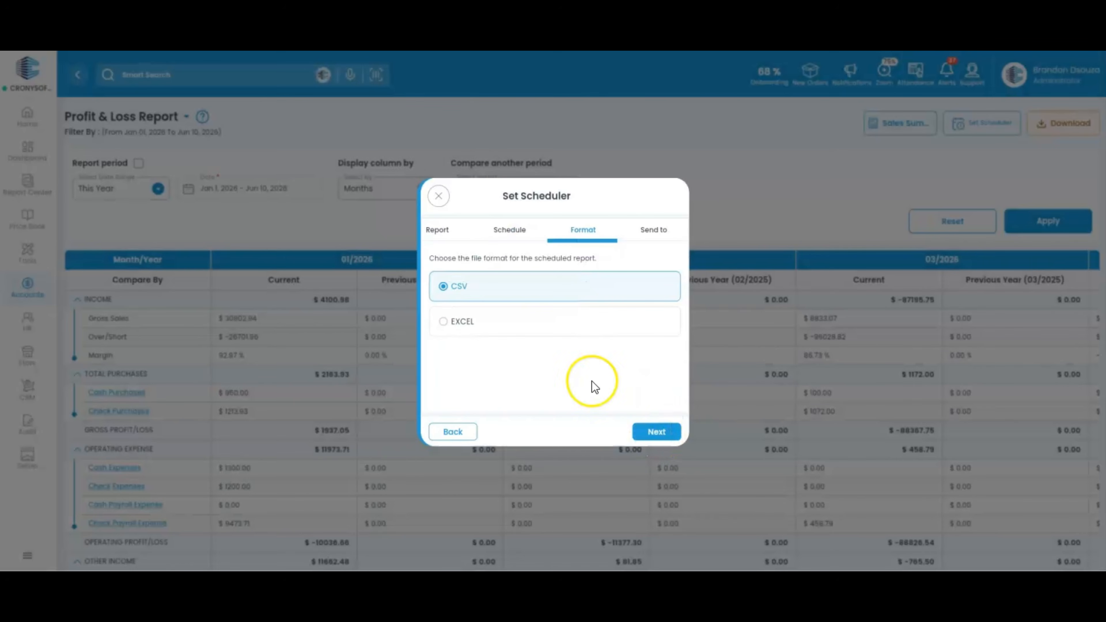
Step: Choose EXCEL as the delivery format and bring up the Scheduler Group list
{"action": "left_click", "coordinate": [550, 321]}
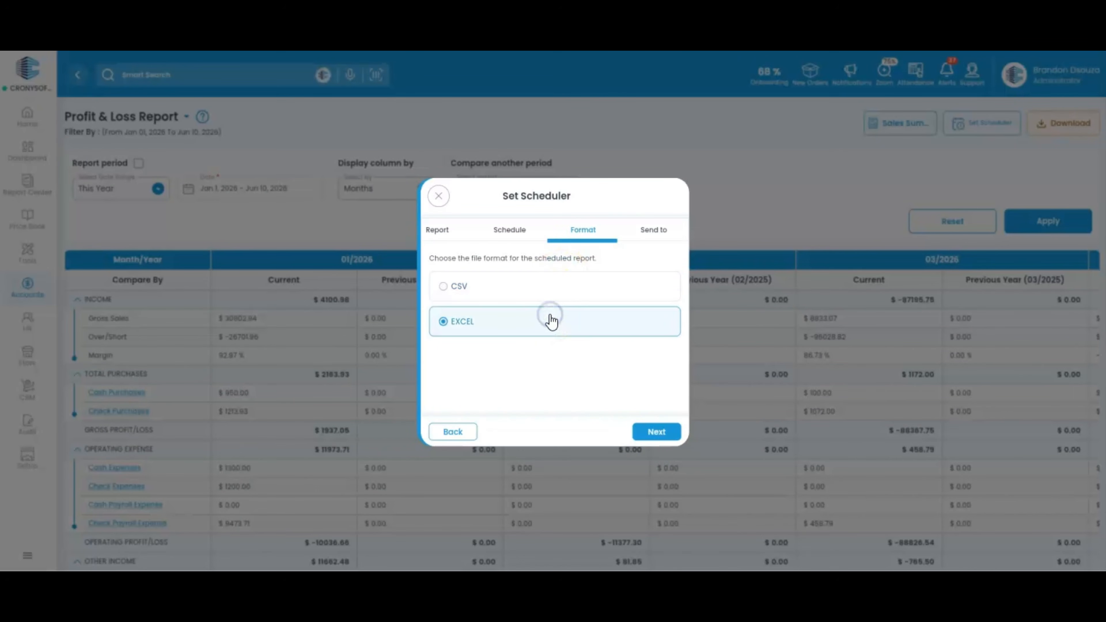
{"action": "left_click", "coordinate": [657, 432]}
{"action": "left_click", "coordinate": [563, 273]}
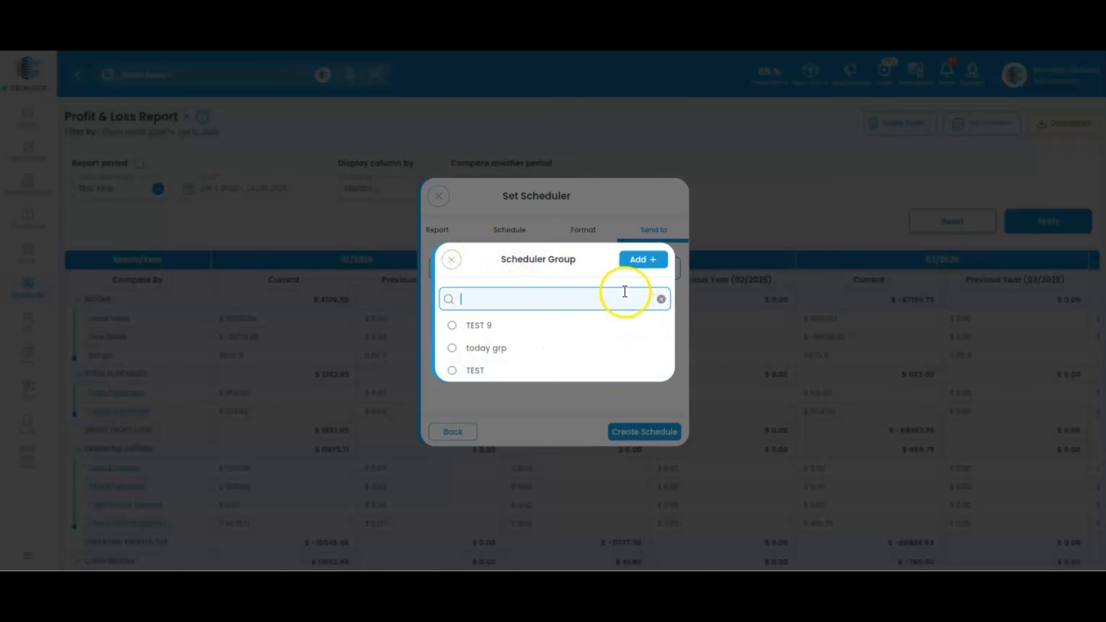
Step: Save a new EMAIL scheduler group named 'Reporting' with the recipient's e-mail address
{"action": "left_click", "coordinate": [648, 263]}
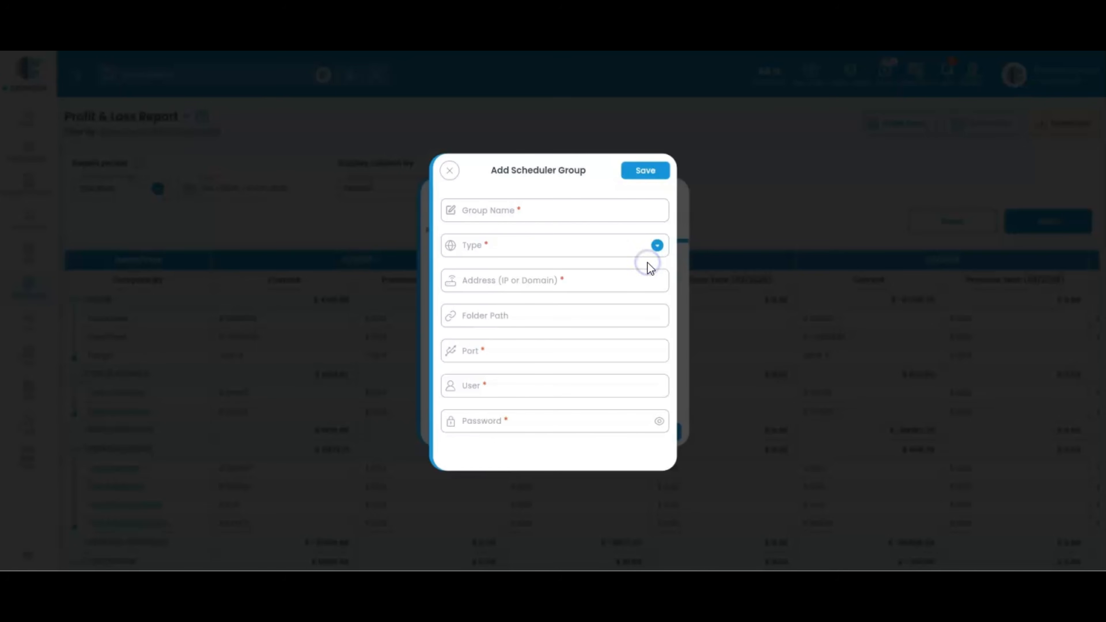
{"action": "left_click", "coordinate": [544, 247]}
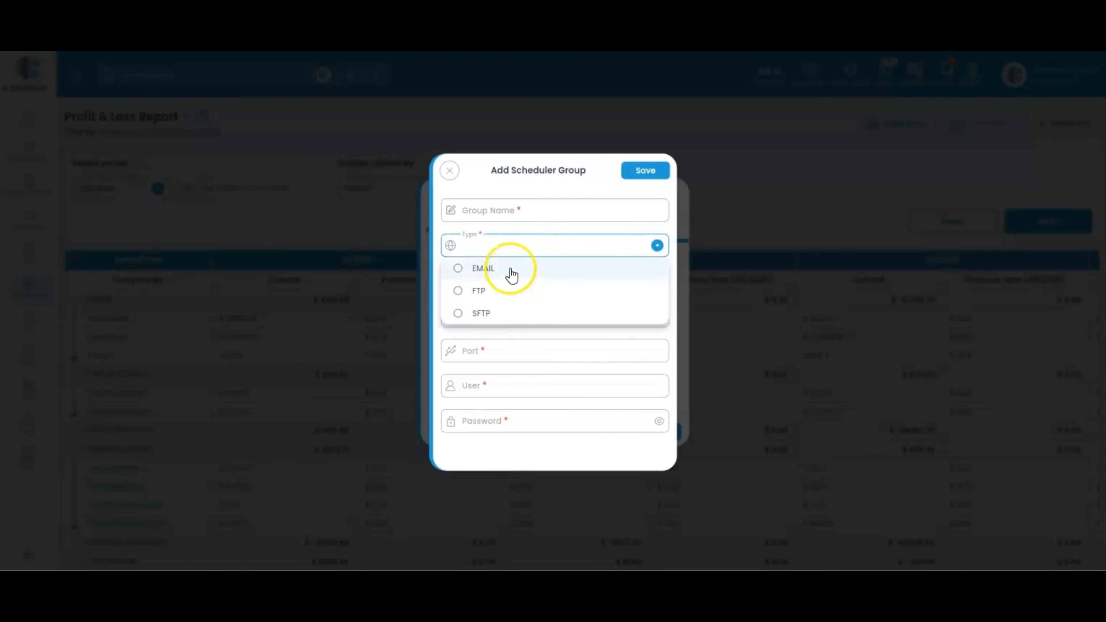
{"action": "left_click", "coordinate": [510, 272]}
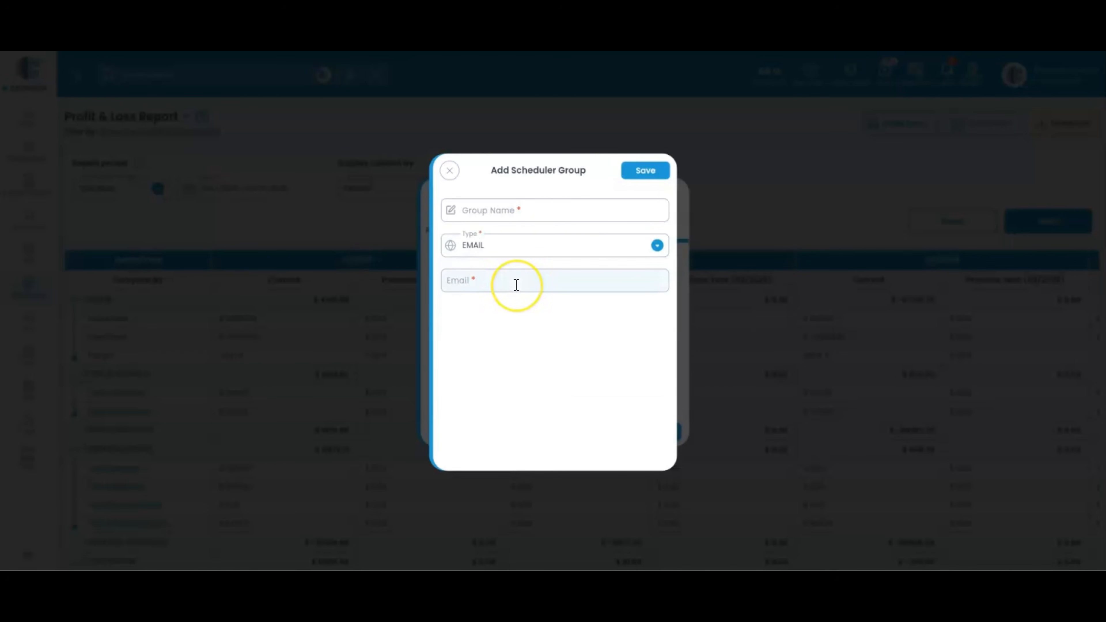
{"action": "left_click", "coordinate": [516, 284]}
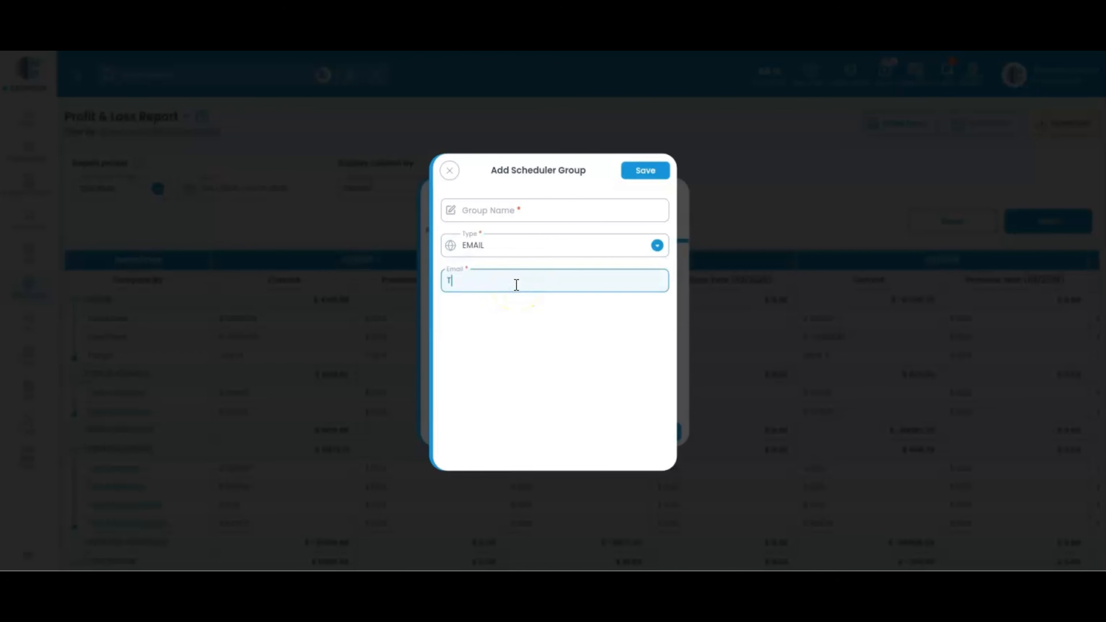
{"action": "left_click", "coordinate": [547, 210]}
{"action": "type", "text": "Reportin"}
{"action": "type", "text": "g"}
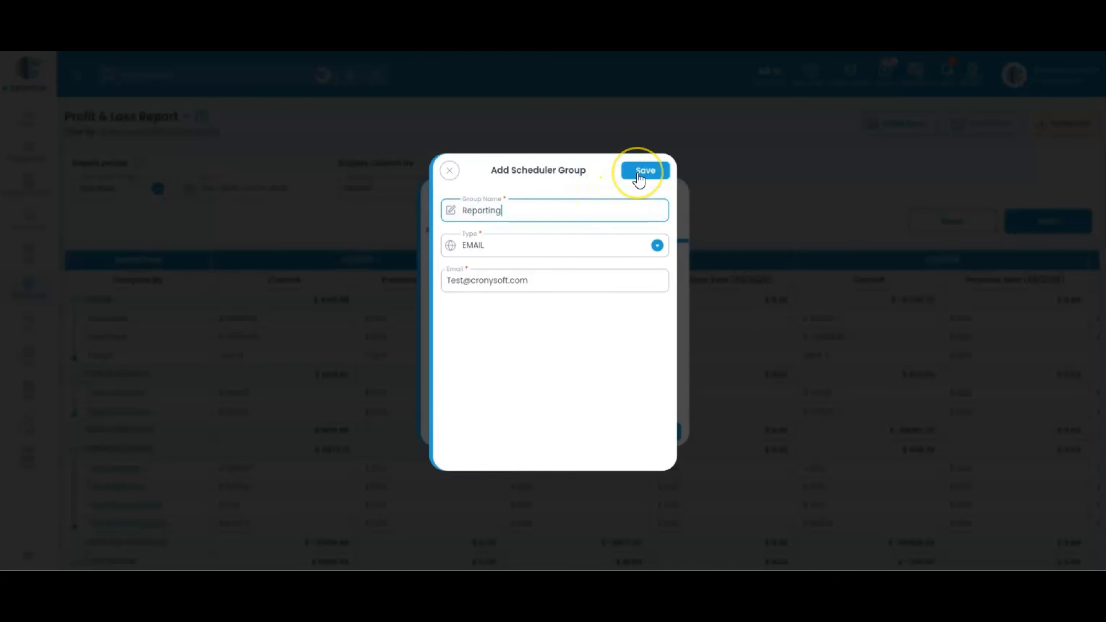
{"action": "left_click", "coordinate": [447, 175]}
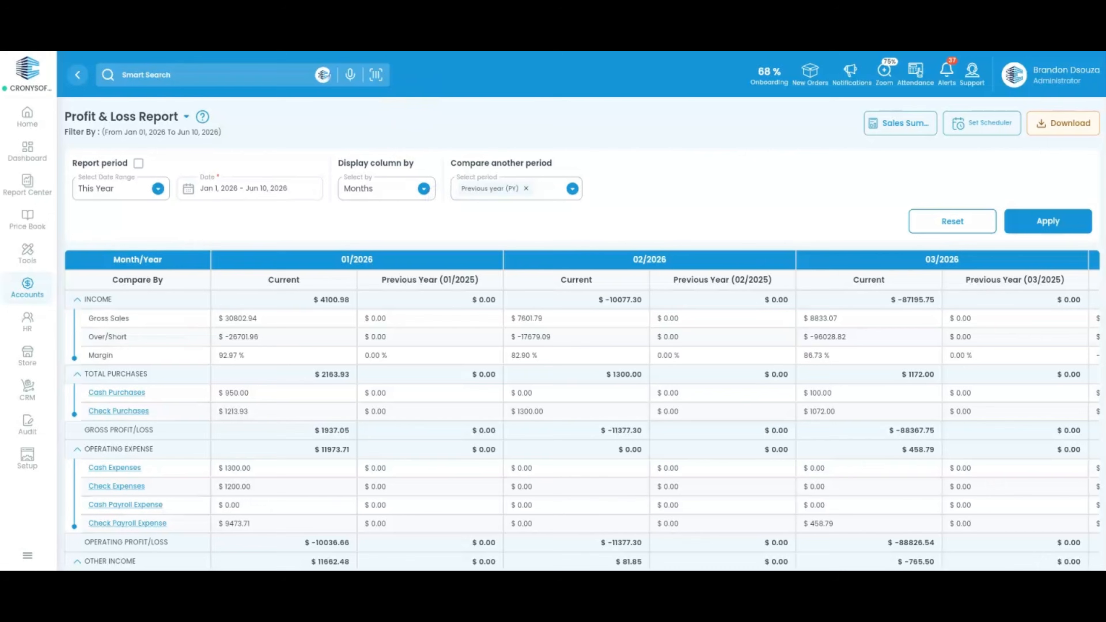